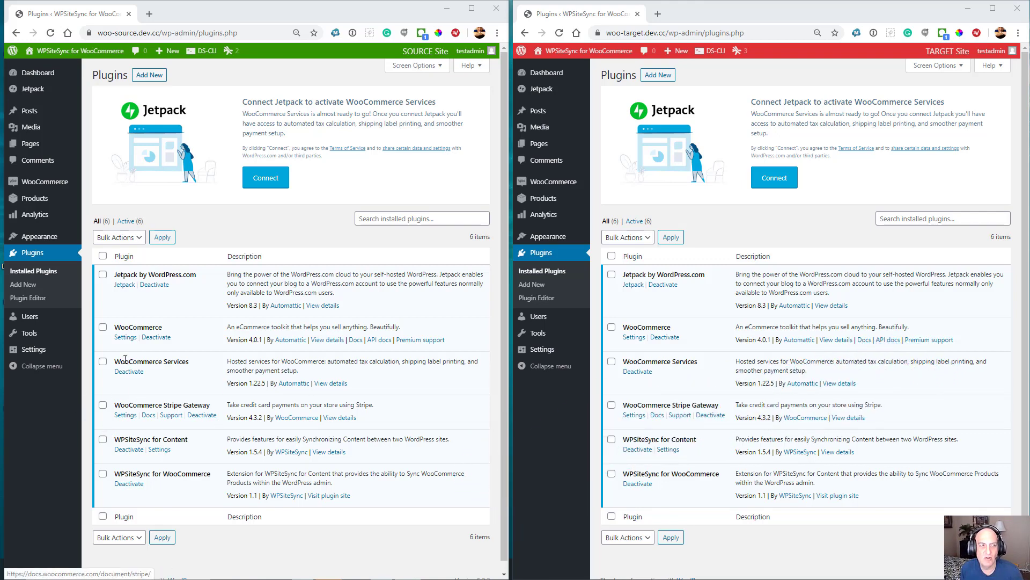
# Start a new WooCommerce product on the source site and name it "DesktopServer"
pyautogui.moveTo(34, 203)
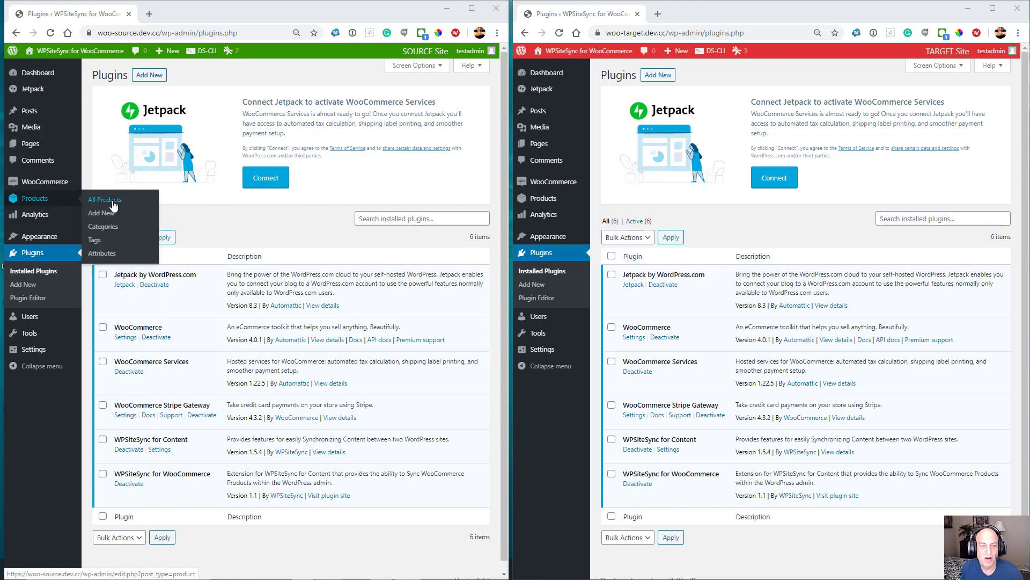
pyautogui.click(103, 226)
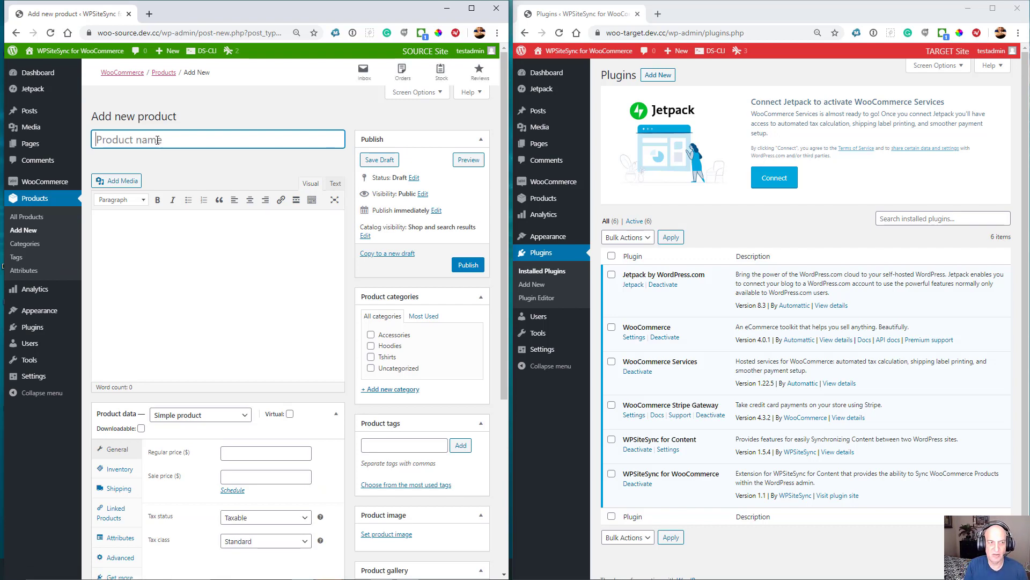
pyautogui.write('Desk')
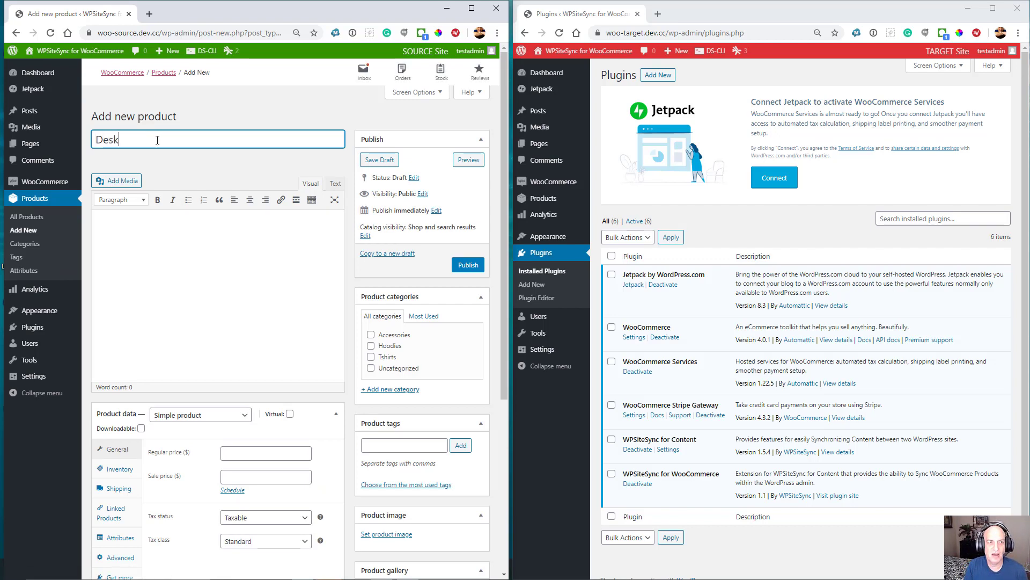
pyautogui.write('topServer')
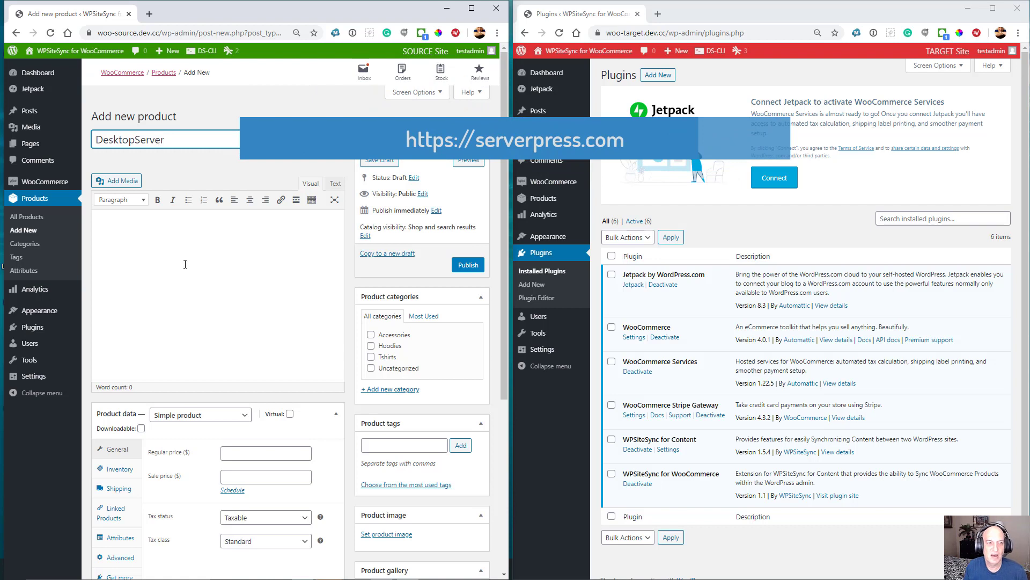
# Enter the product description "DesktopServer is the best local development platform for WordPress developers and designers."
pyautogui.click(184, 253)
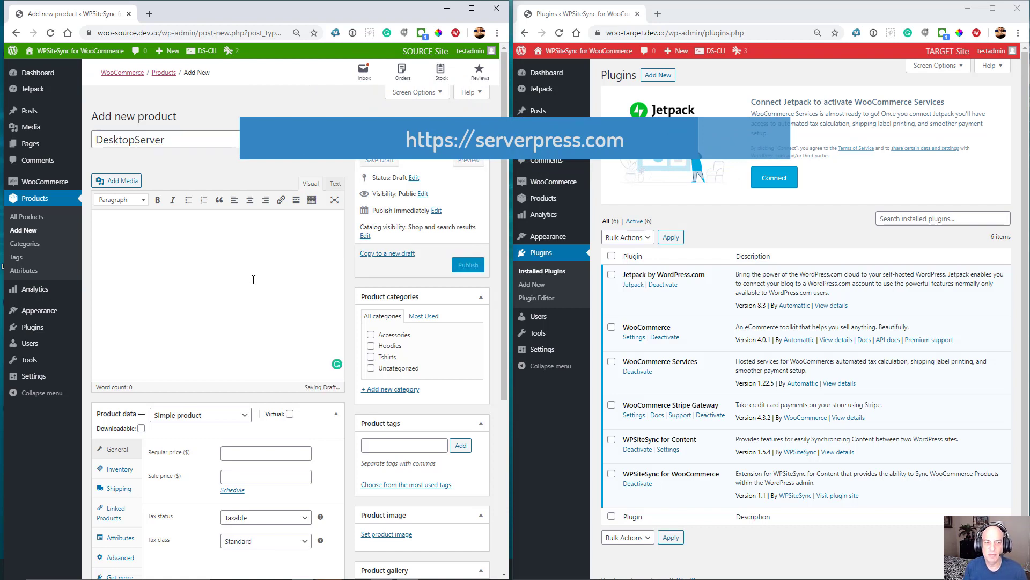
pyautogui.write('DesktopSEr')
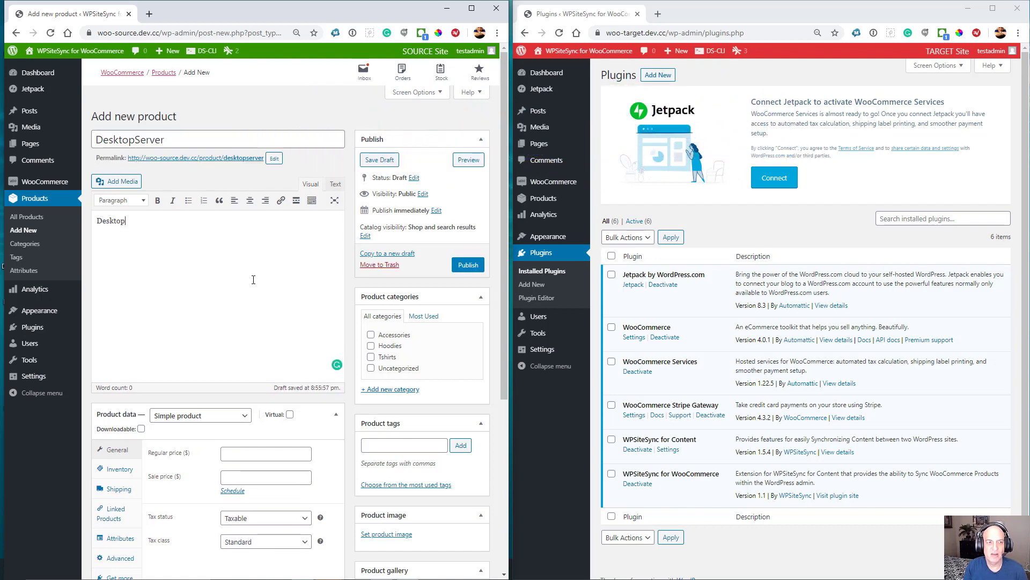
pyautogui.press('BackSpace')
pyautogui.press('BackSpace')
pyautogui.write('erver is the')
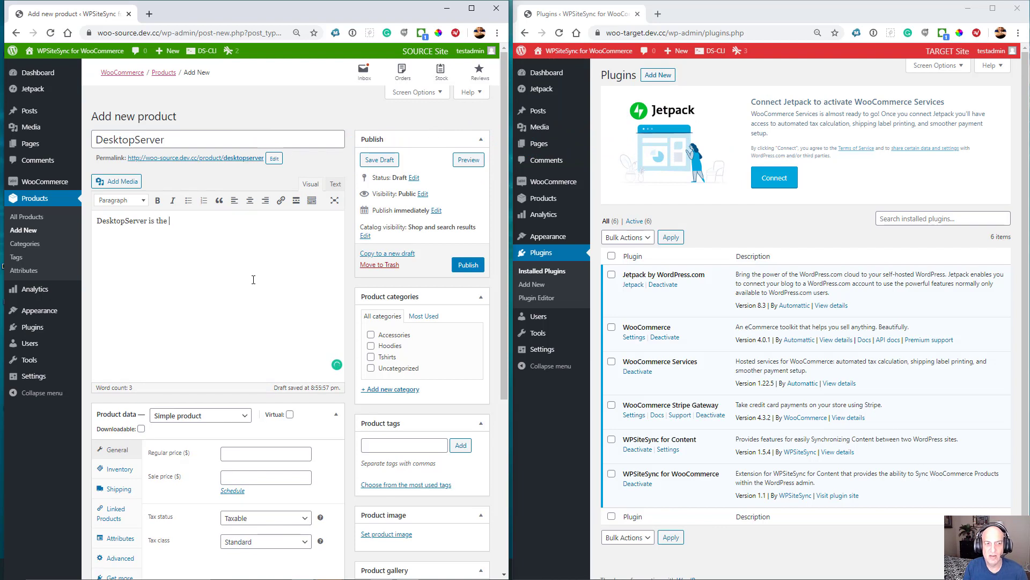
pyautogui.write(' best l')
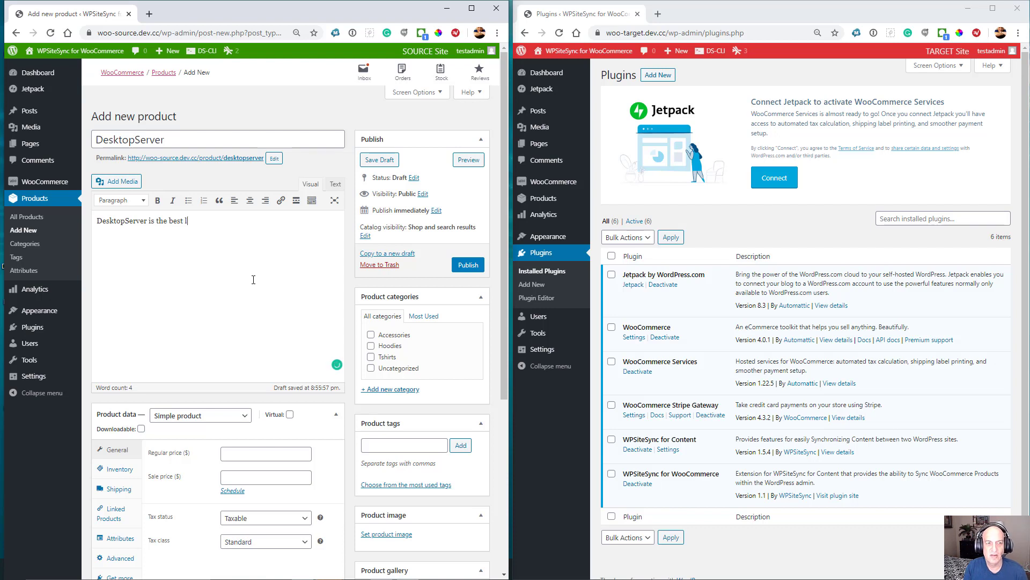
pyautogui.write('ocal development platform for WordPress')
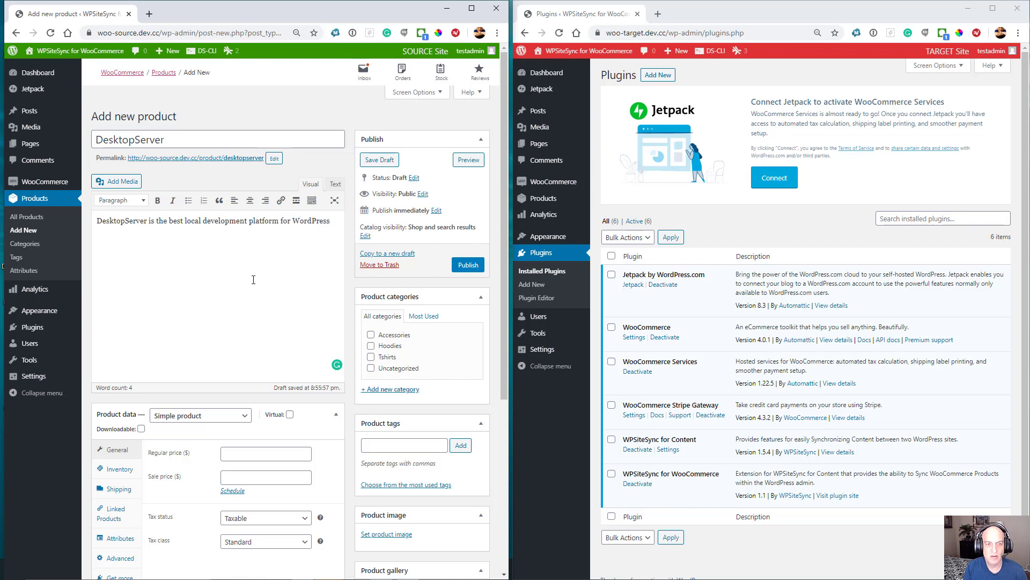
pyautogui.write(' developers and des')
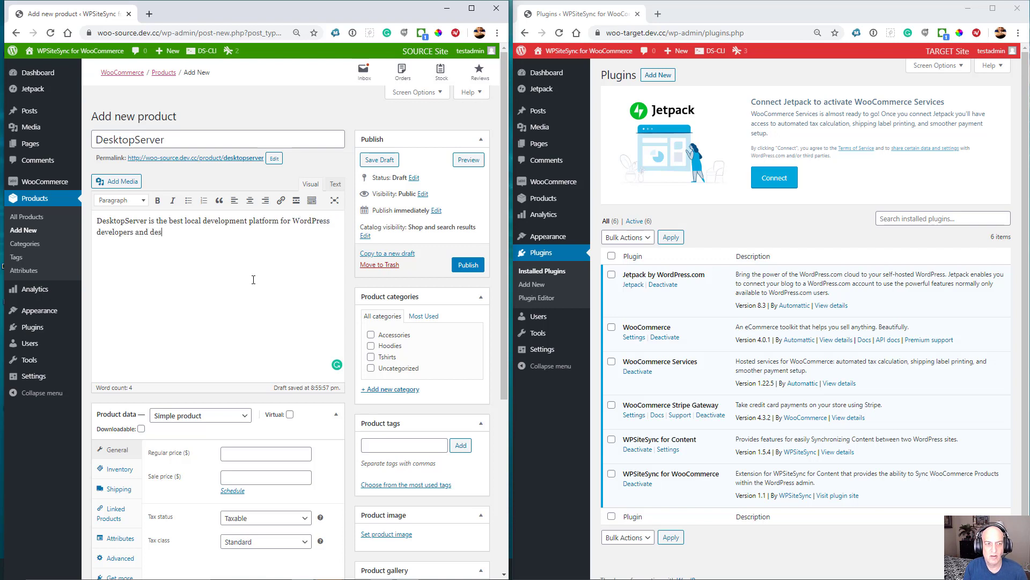
pyautogui.write('igners.')
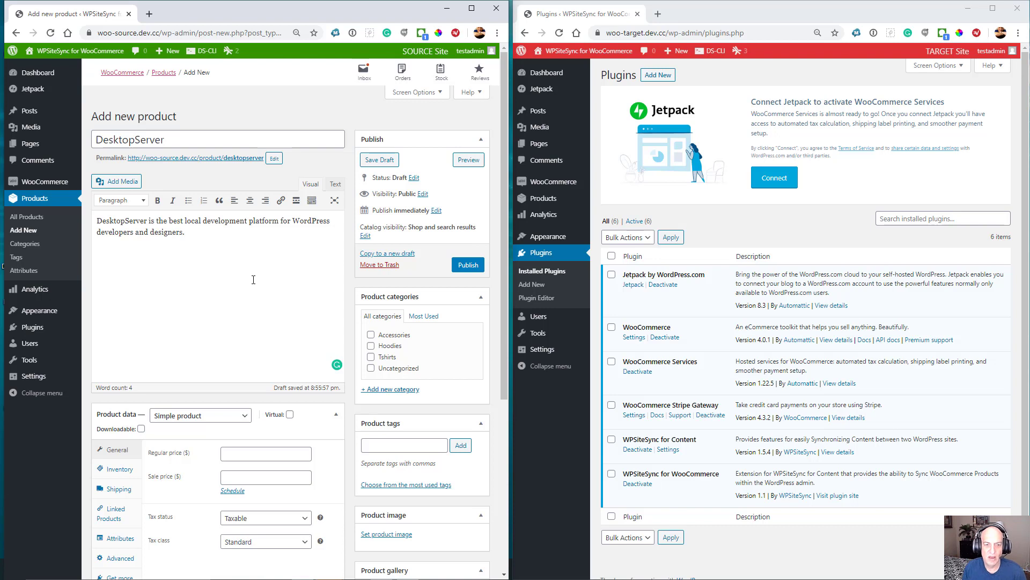
pyautogui.press('Return')
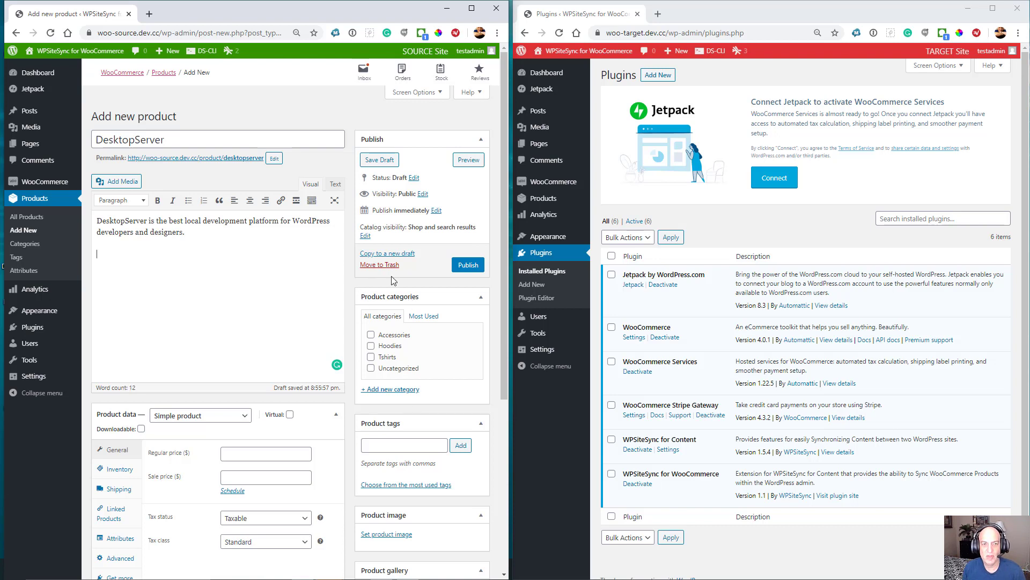
# Set the product's regular price to 99.97
pyautogui.scroll(-2, 392, 272)
pyautogui.click(279, 347)
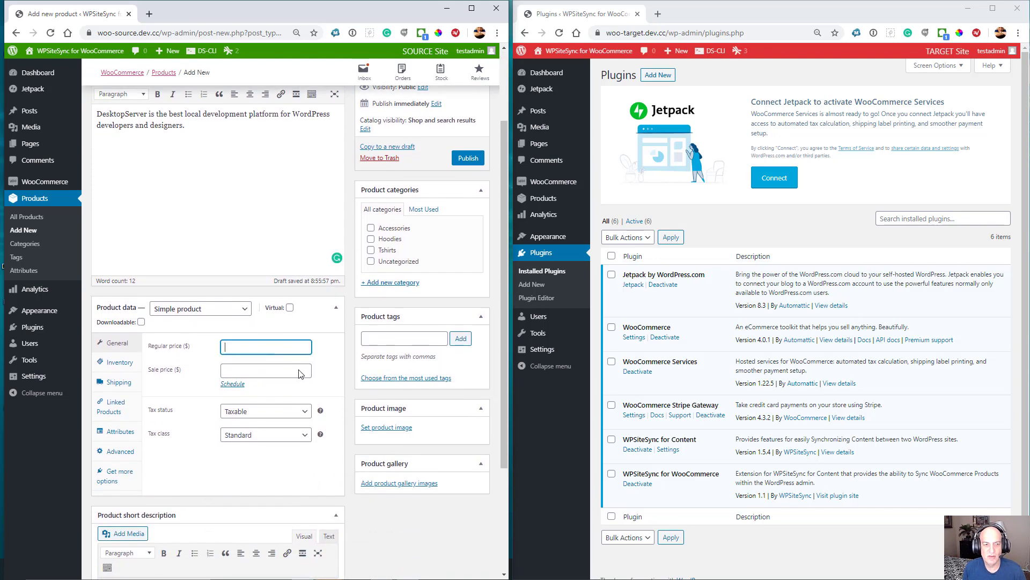
pyautogui.write('99.97')
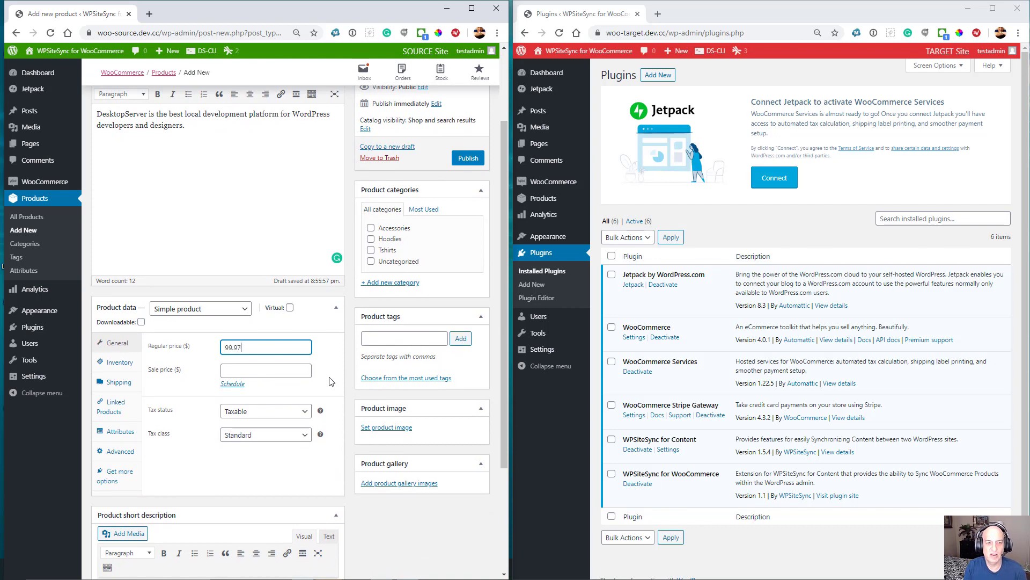
# Add the product tag "Local Development" and create a new product category named "Software" for the product
pyautogui.click(421, 342)
pyautogui.write('Local Dev')
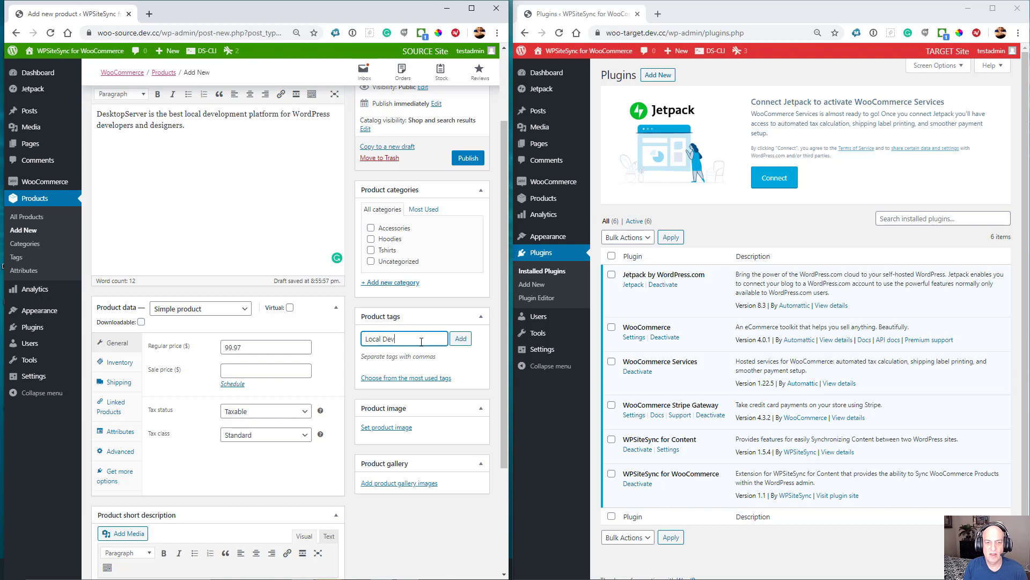
pyautogui.write('elopment')
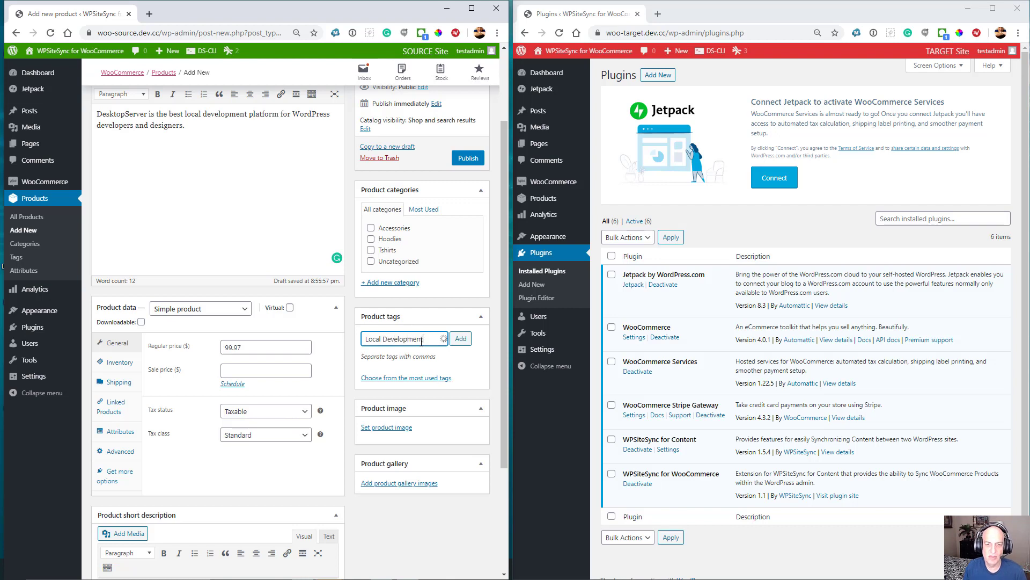
pyautogui.click(457, 344)
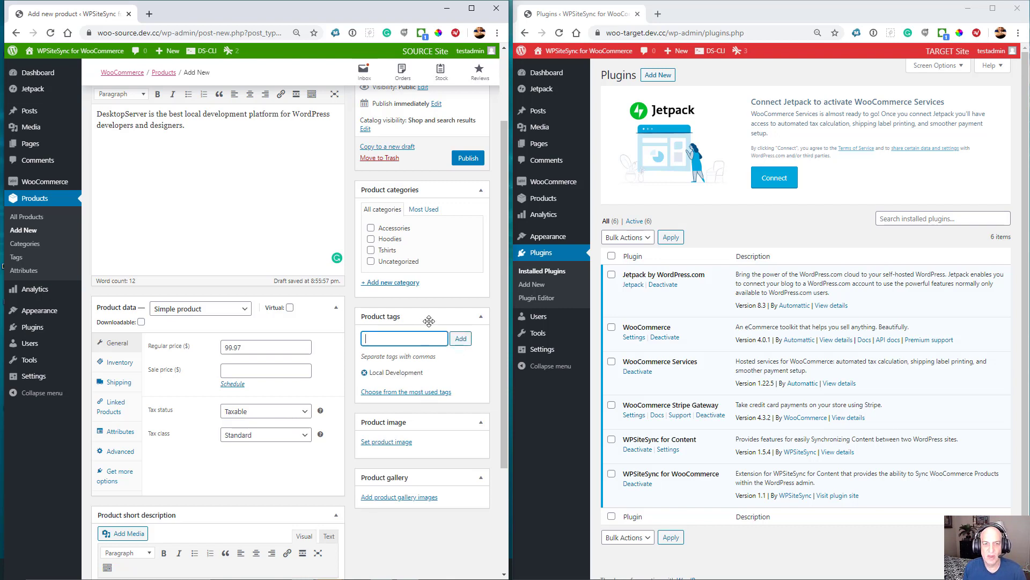
pyautogui.click(393, 282)
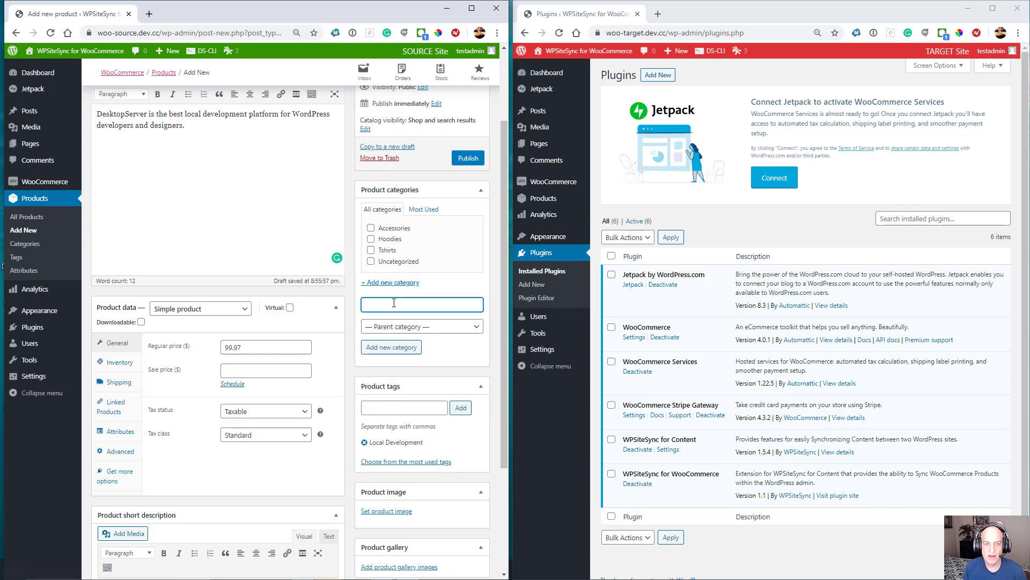
pyautogui.write('Software')
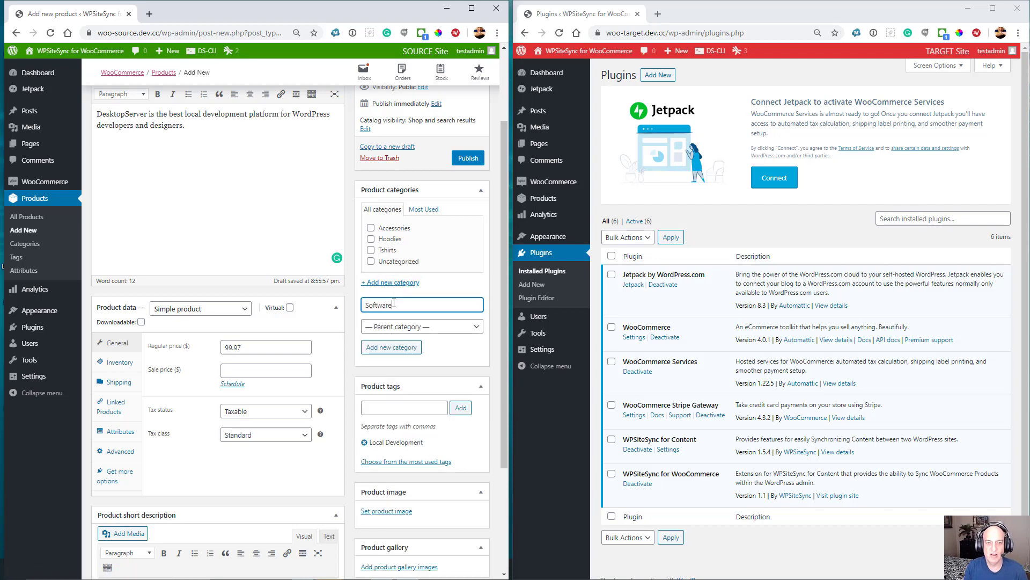
pyautogui.click(406, 354)
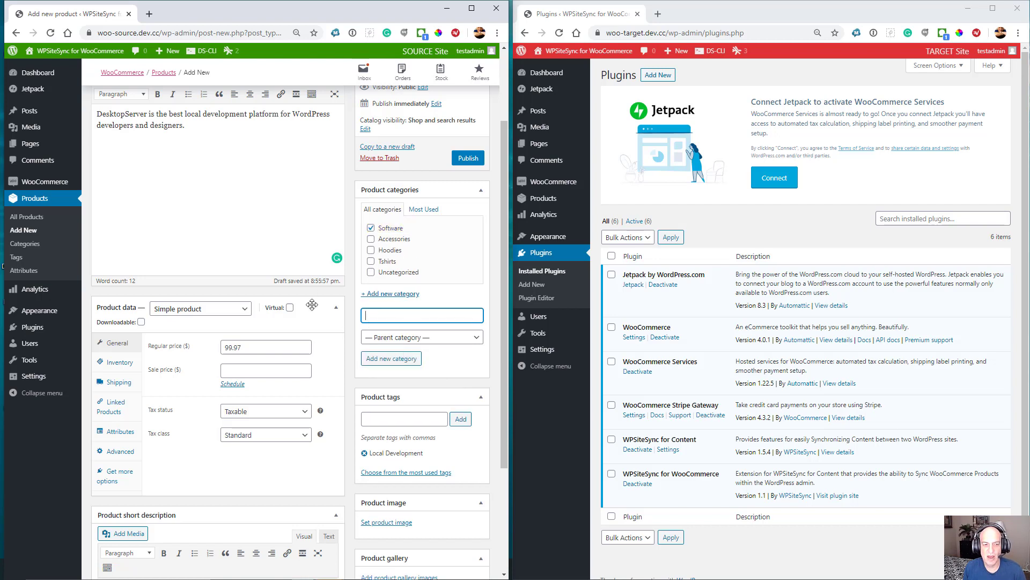
# Enter "Local development made easy." as the product short description
pyautogui.scroll(-3, 249, 441)
pyautogui.click(263, 457)
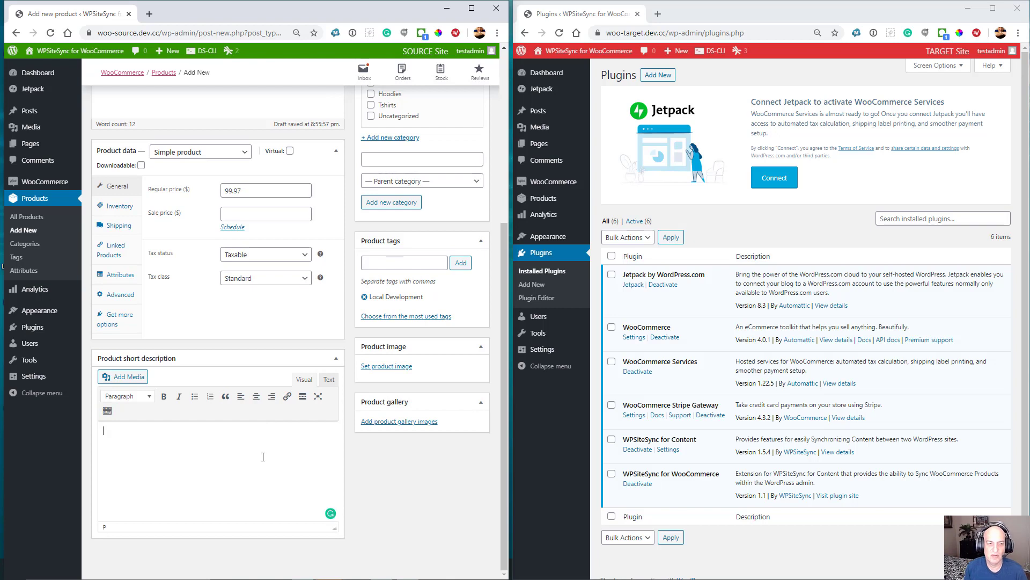
pyautogui.write('L')
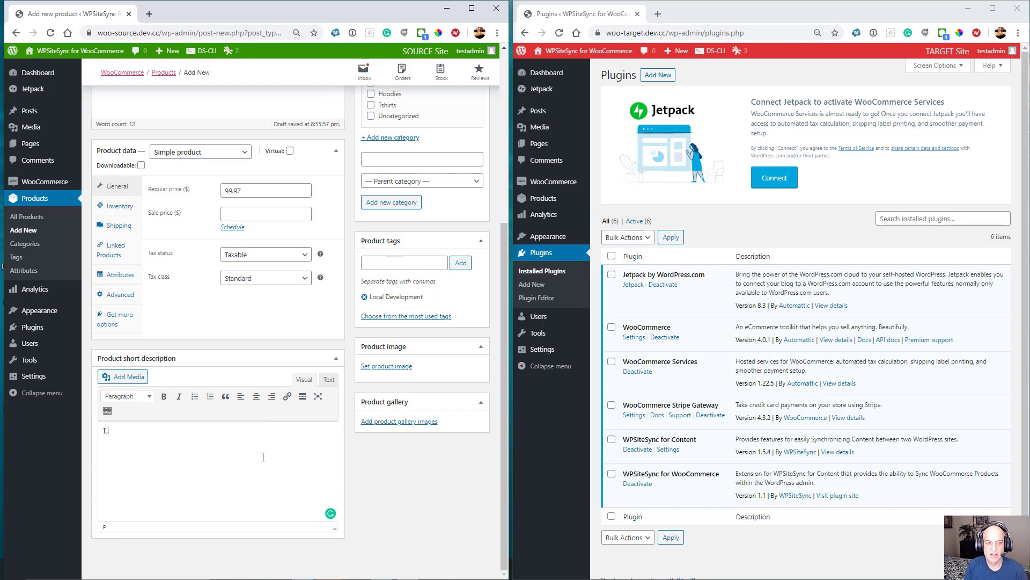
pyautogui.write('ocal development made easy.')
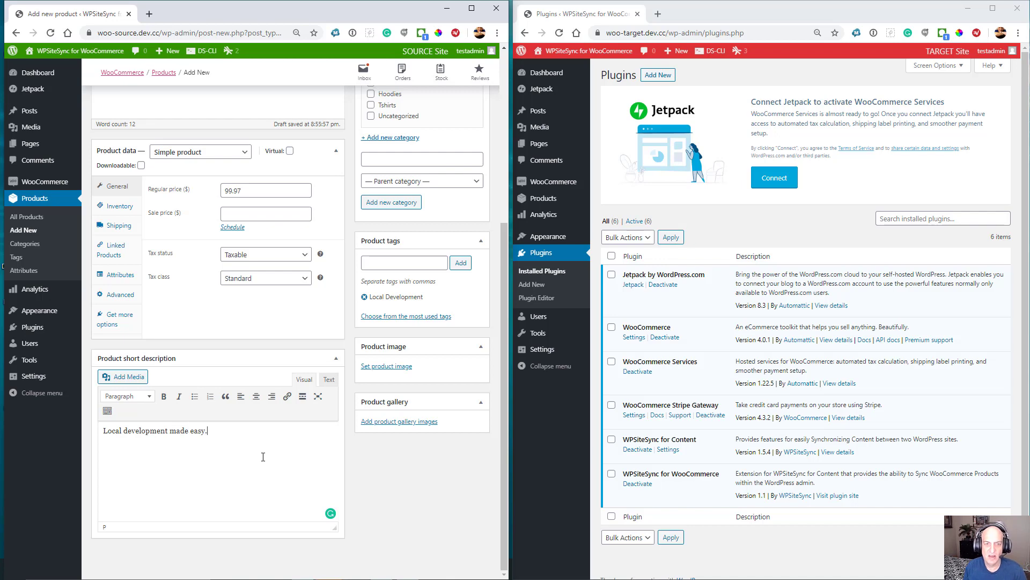
# Publish the DesktopServer product on the source site and look over its saved details
pyautogui.scroll(5, 263, 456)
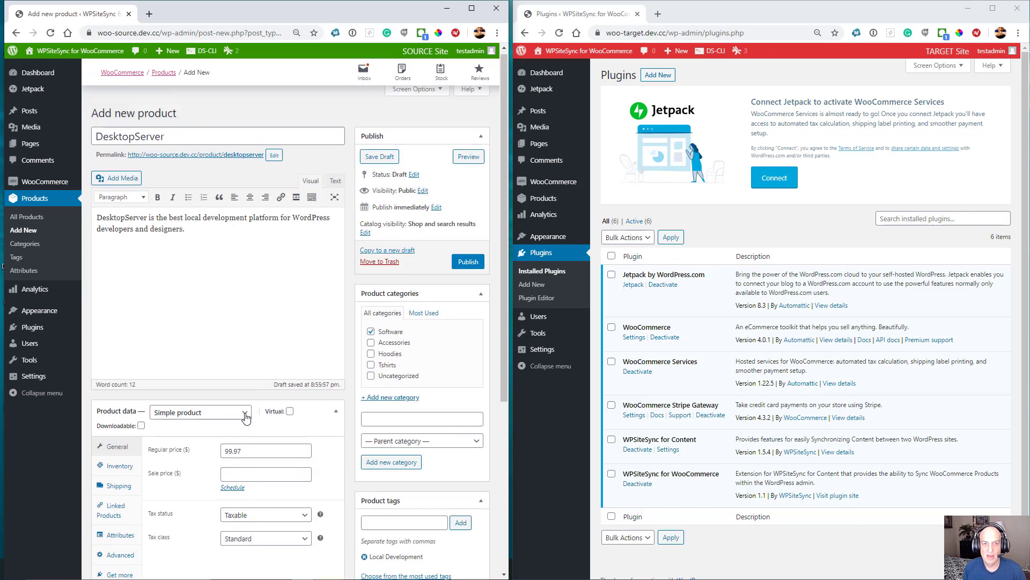
pyautogui.click(466, 266)
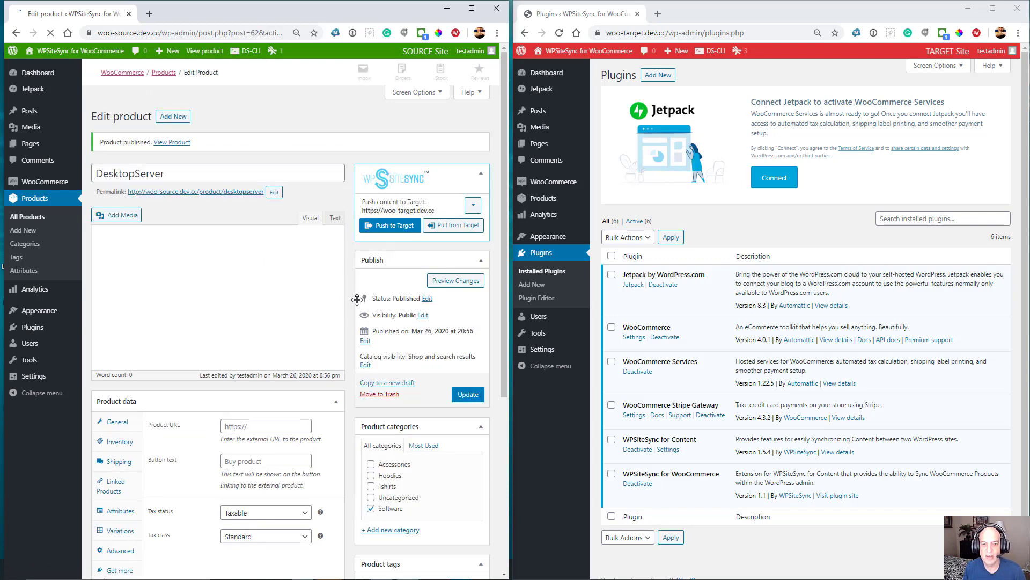
pyautogui.scroll(-4, 375, 316)
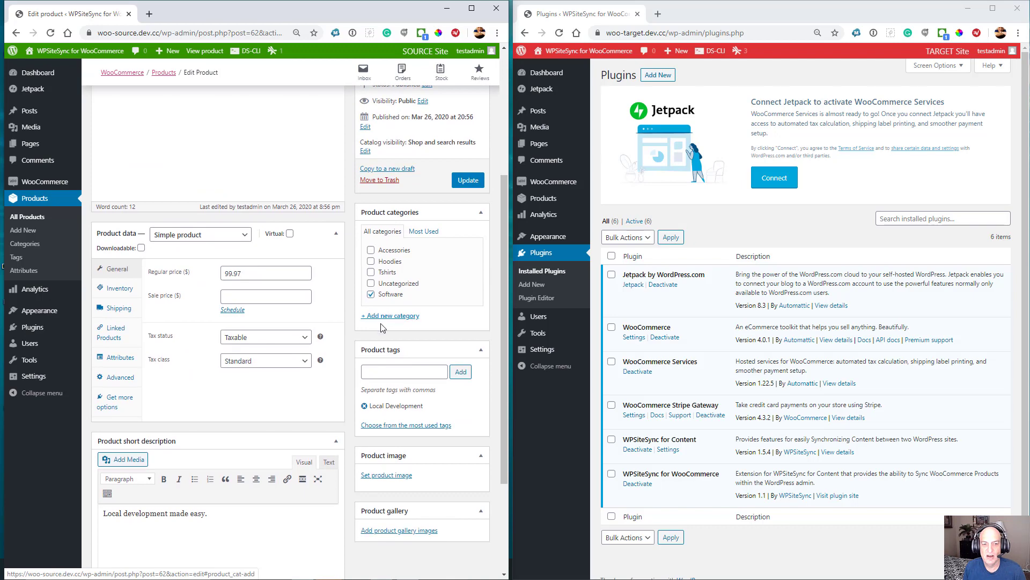
pyautogui.scroll(4, 378, 338)
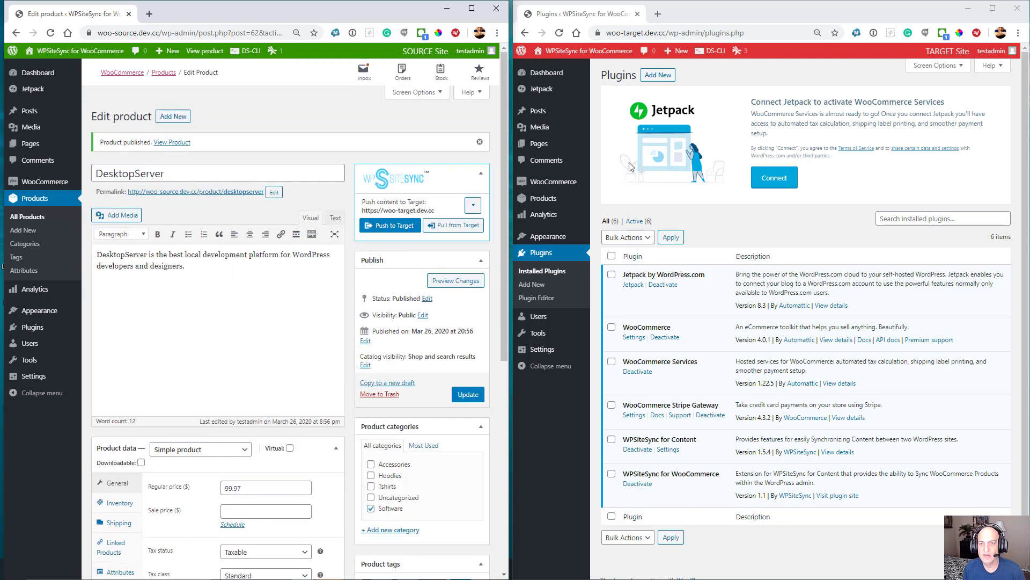
# Display the target site's product list and push the DesktopServer product from the source site to the target with WPSiteSync
pyautogui.moveTo(540, 135)
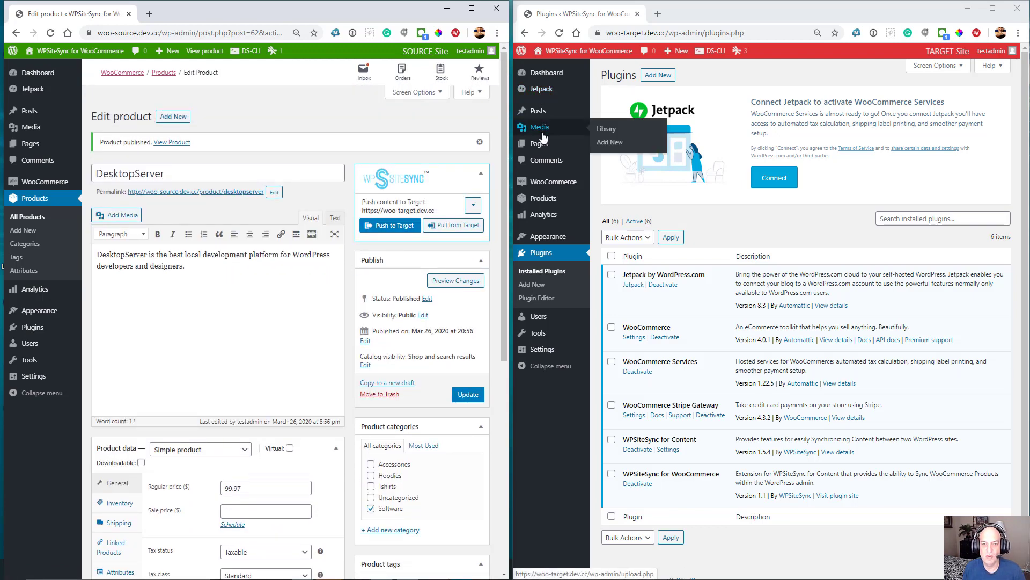
pyautogui.moveTo(548, 201)
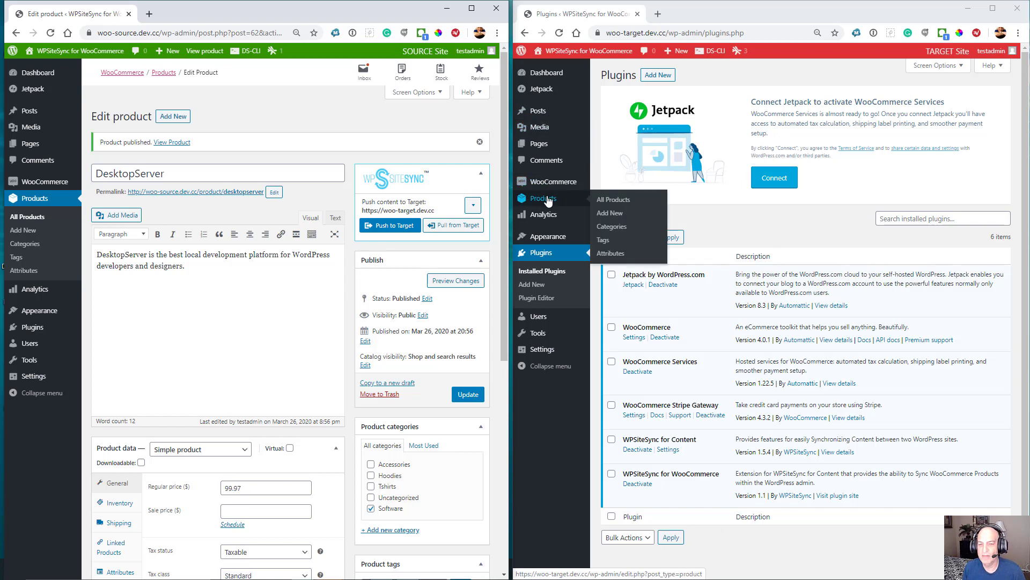
pyautogui.click(548, 200)
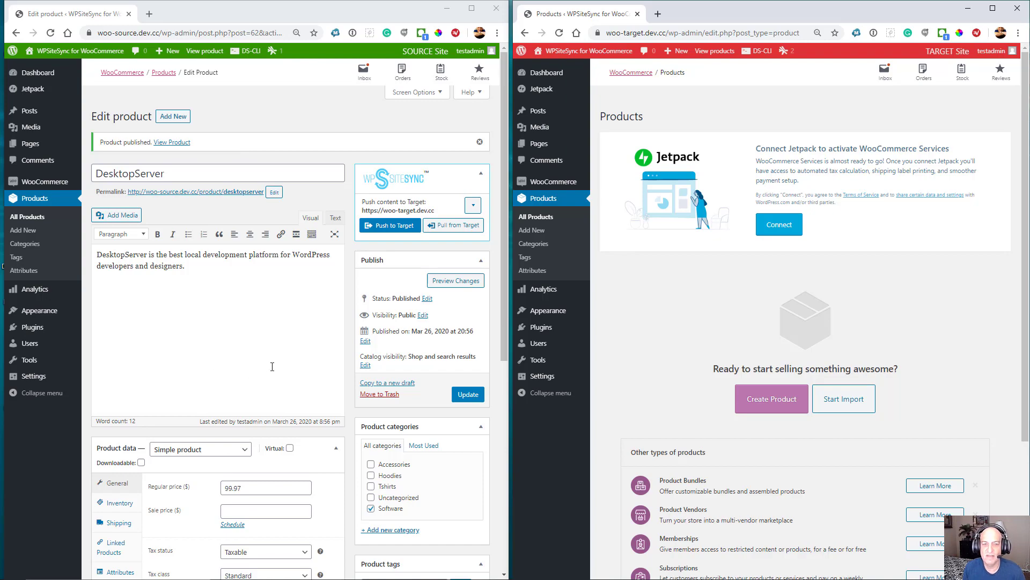
pyautogui.click(382, 226)
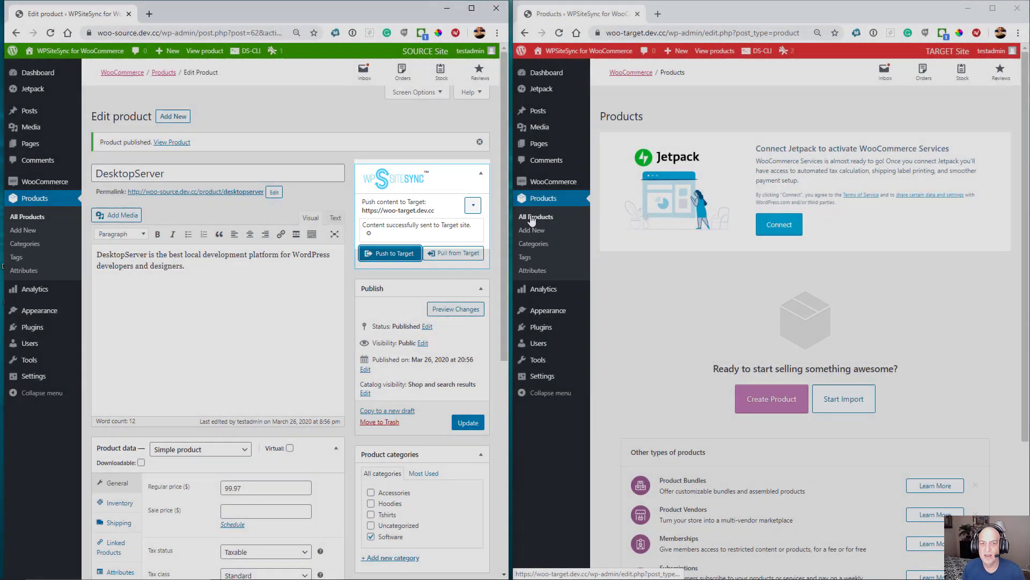
# Reload the target site's product list, open DesktopServer, and check its description, category, tag, price and short description
pyautogui.click(534, 218)
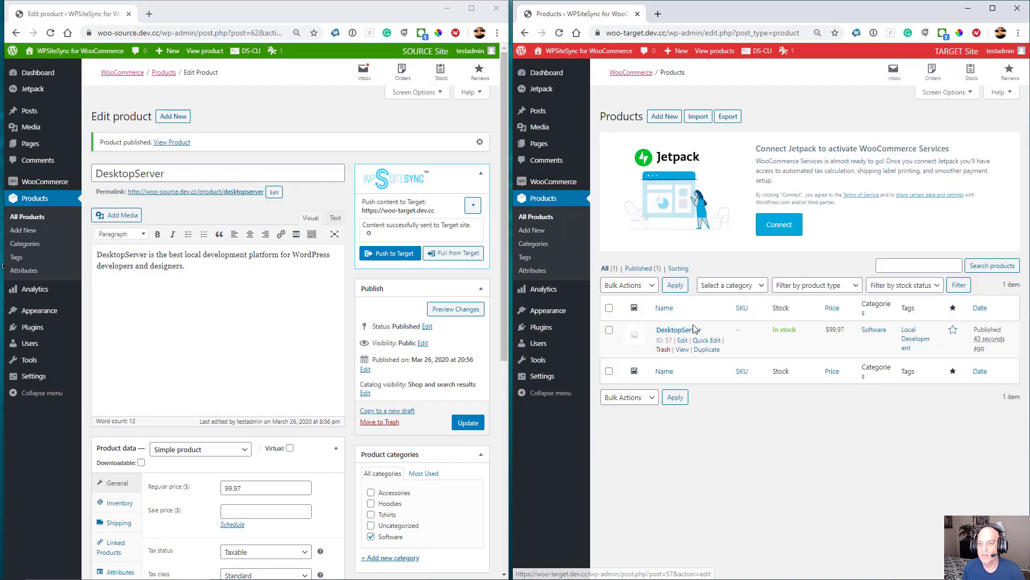
pyautogui.click(693, 331)
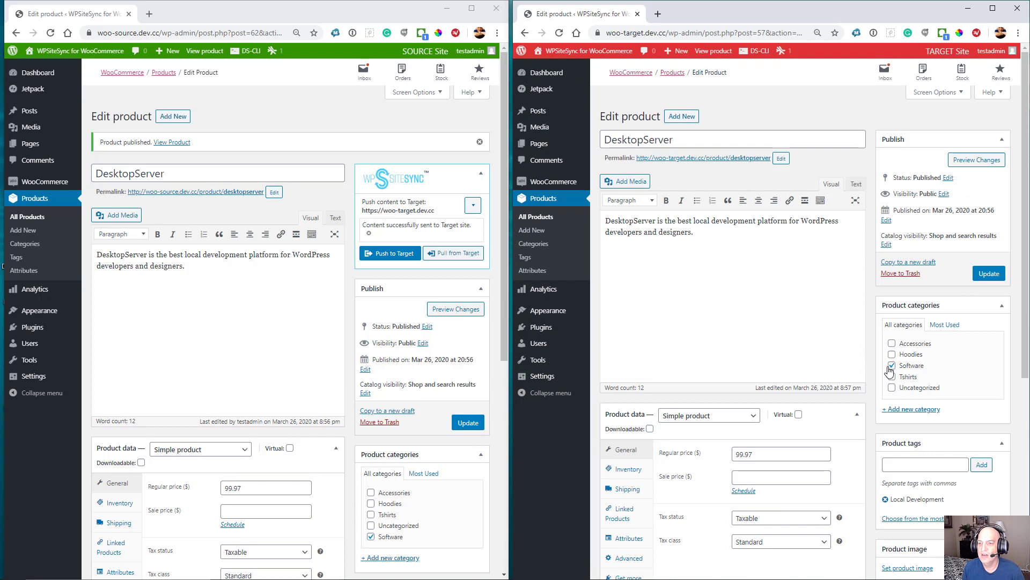
pyautogui.scroll(-2, 872, 434)
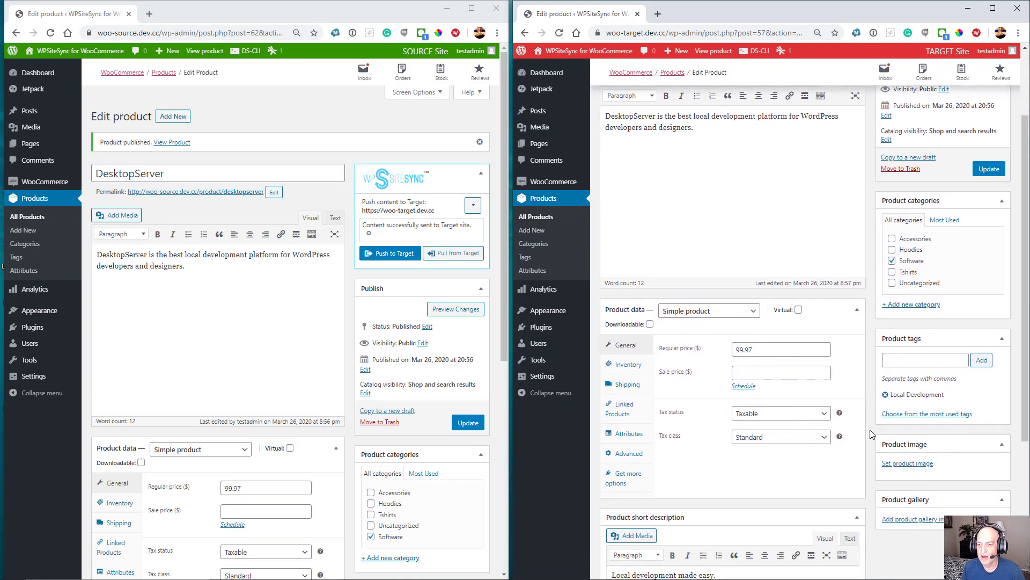
pyautogui.scroll(-2, 872, 433)
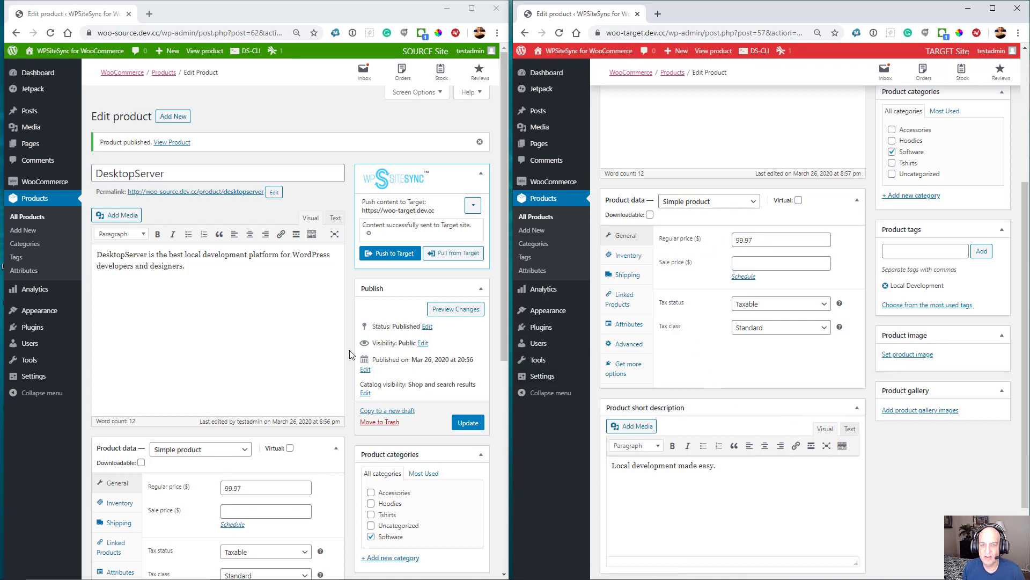
# Start uploading a new product image for DesktopServer on the source site and open the file picker
pyautogui.scroll(-1, 349, 350)
pyautogui.scroll(-4, 349, 354)
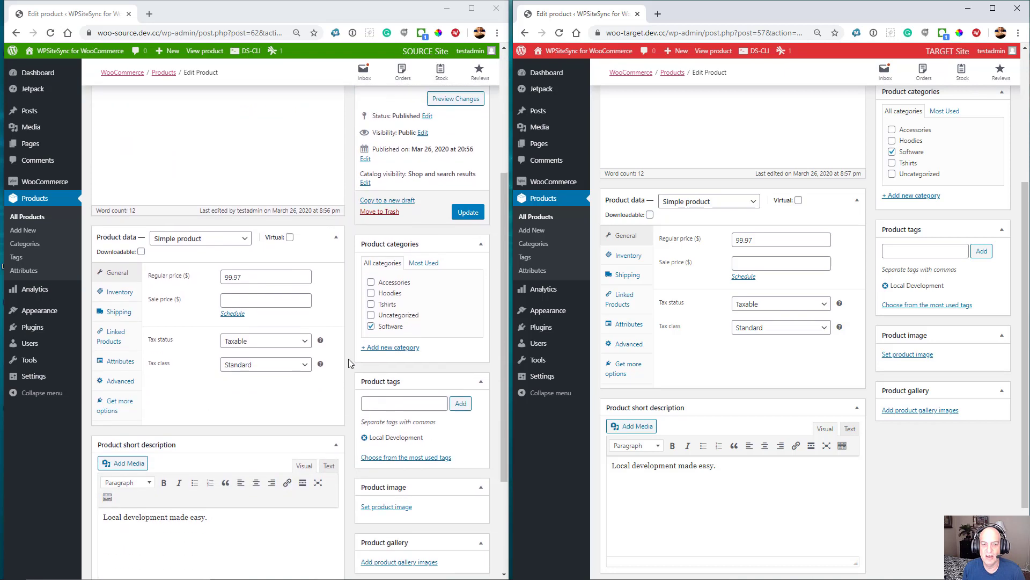
pyautogui.scroll(-1, 346, 375)
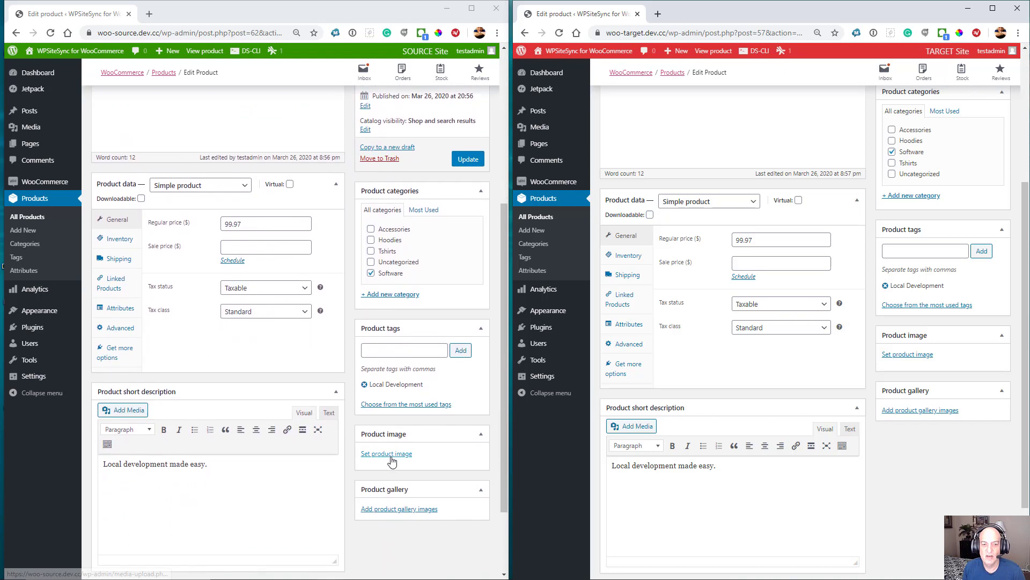
pyautogui.click(390, 452)
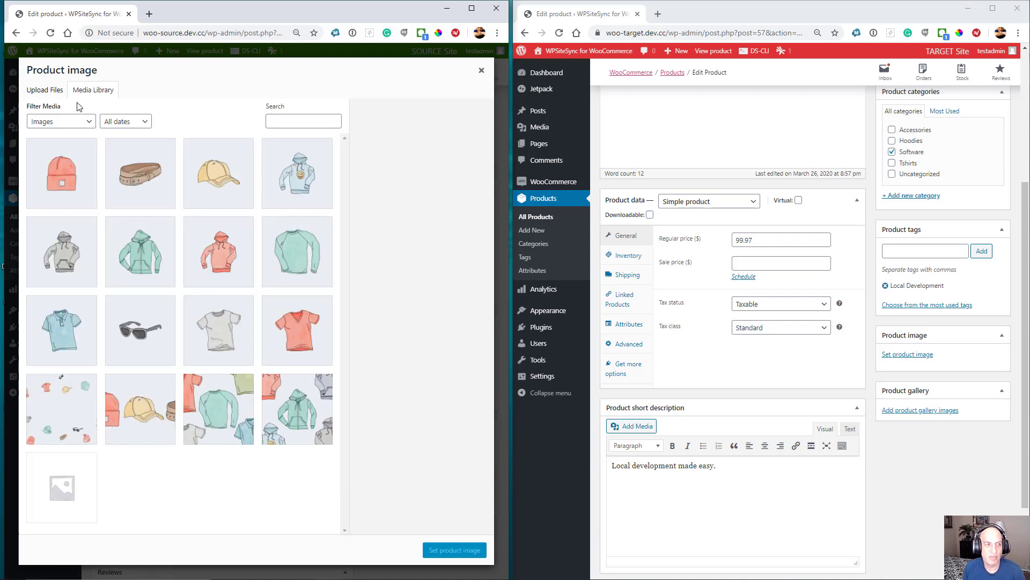
pyautogui.click(49, 98)
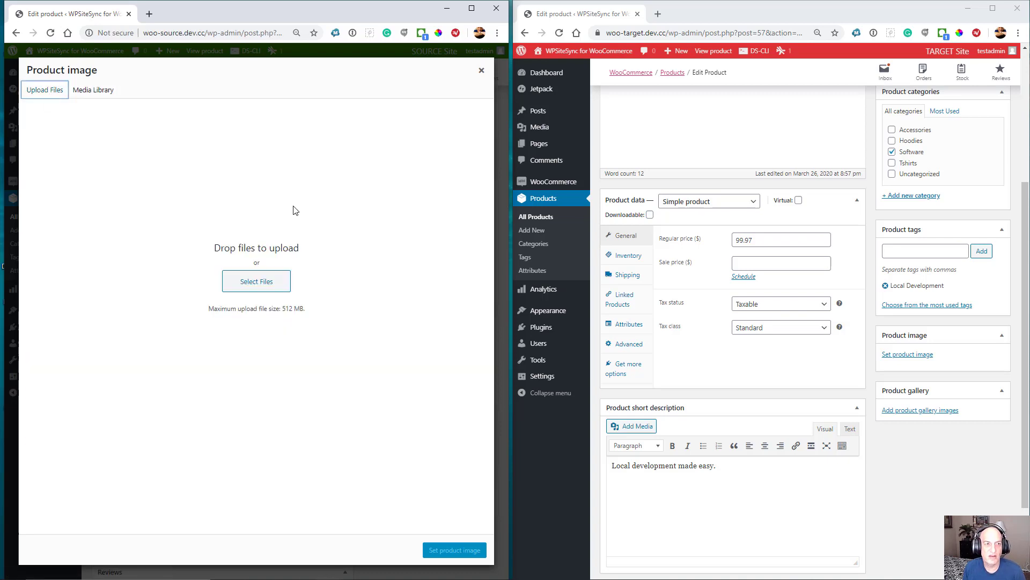
pyautogui.click(271, 284)
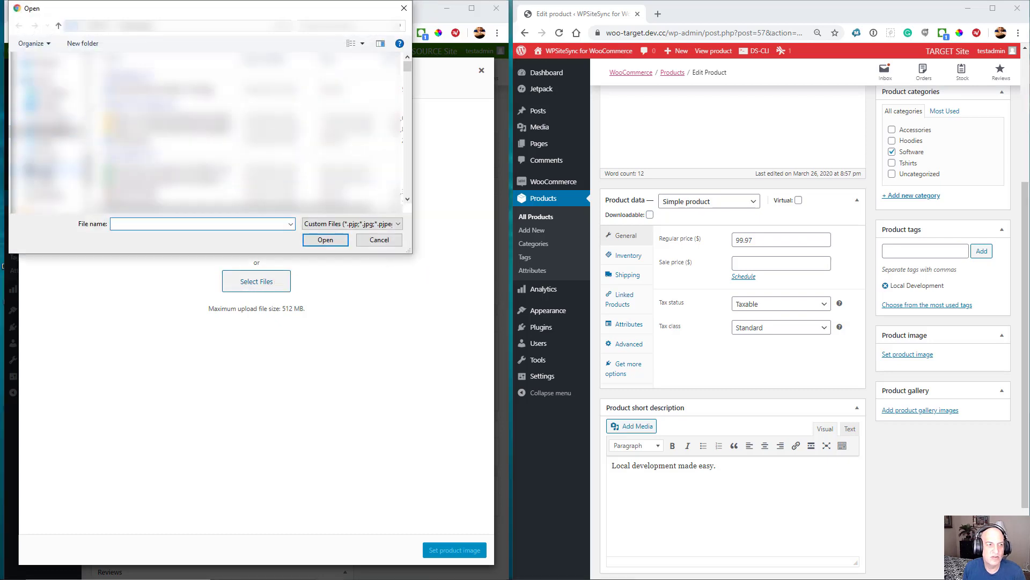
# Upload DesktopServer.png from its folder on the computer and set it as the DesktopServer product image
pyautogui.click(56, 196)
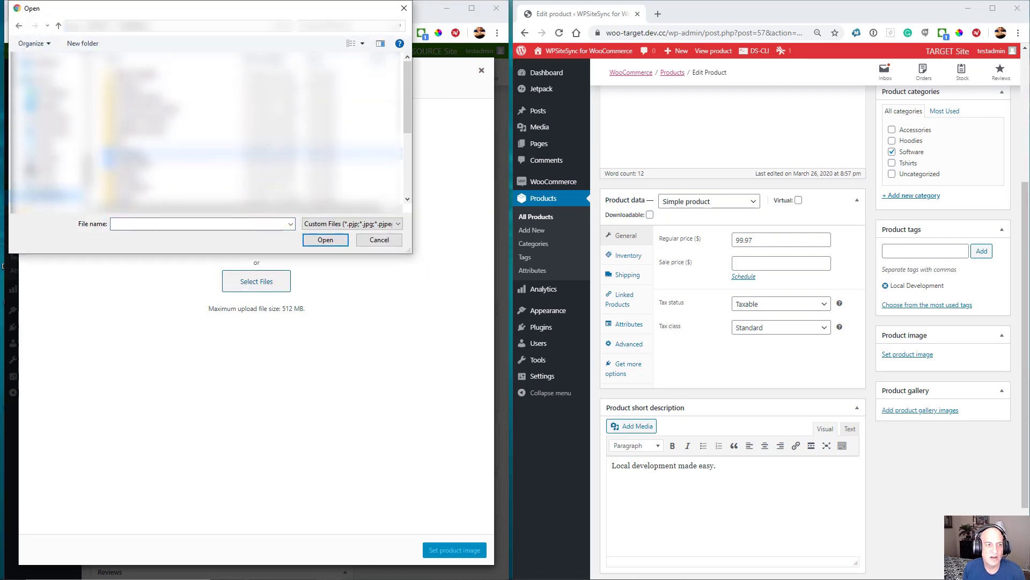
pyautogui.doubleClick(213, 150)
pyautogui.scroll(-3, 183, 147)
pyautogui.scroll(-5, 206, 129)
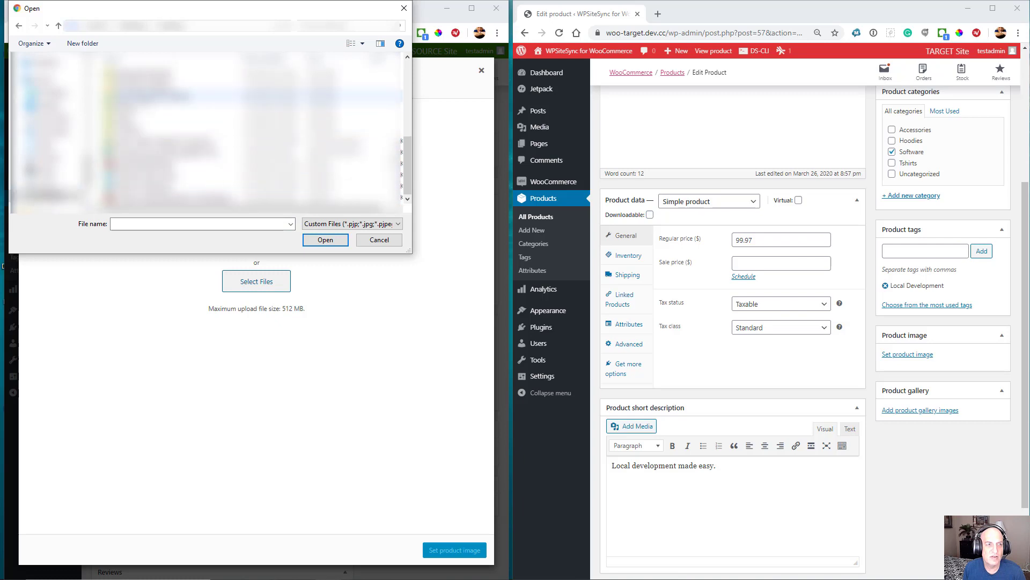
pyautogui.doubleClick(185, 97)
pyautogui.doubleClick(155, 75)
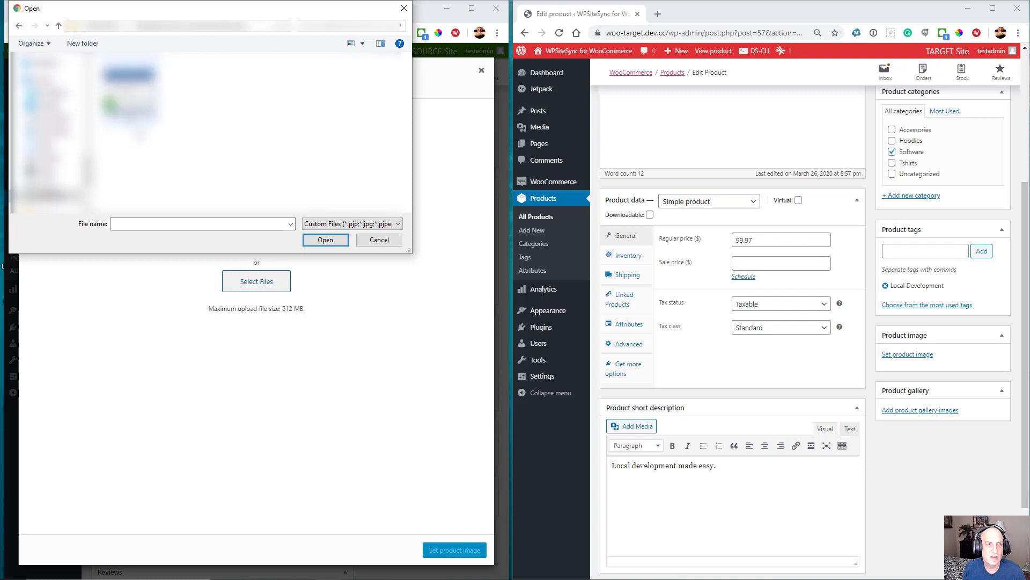
pyautogui.doubleClick(133, 91)
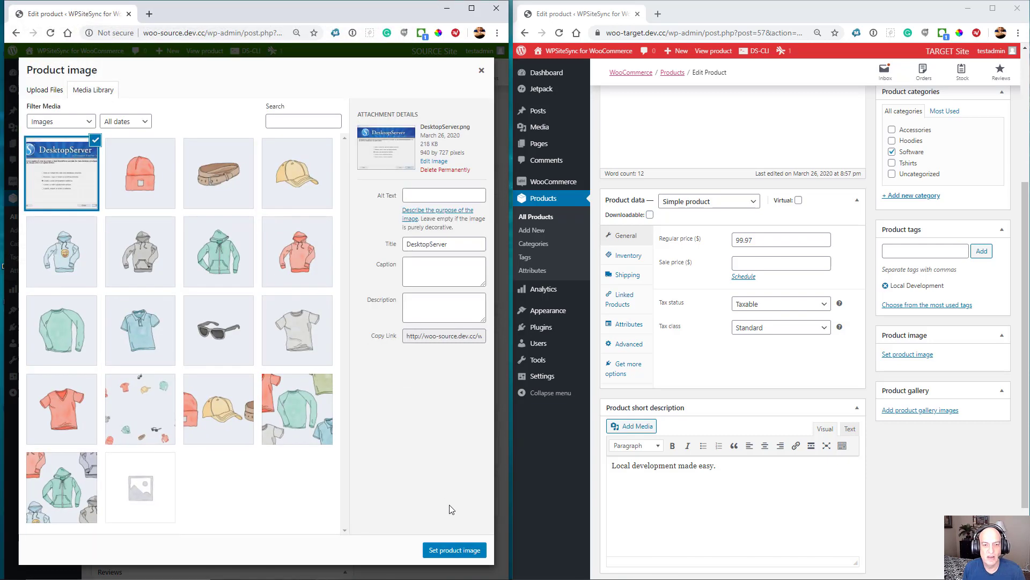
pyautogui.click(451, 551)
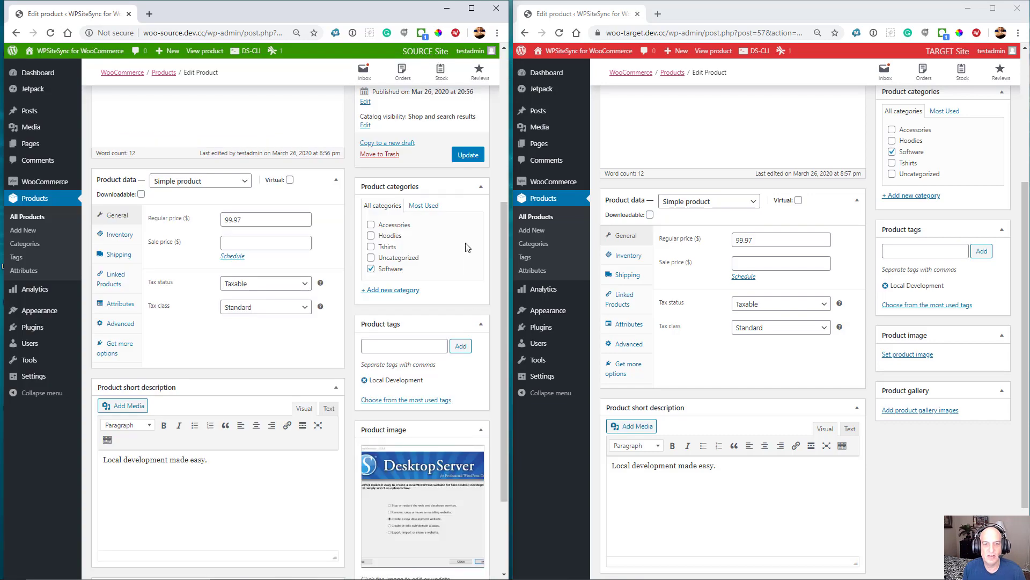
pyautogui.scroll(-3, 467, 247)
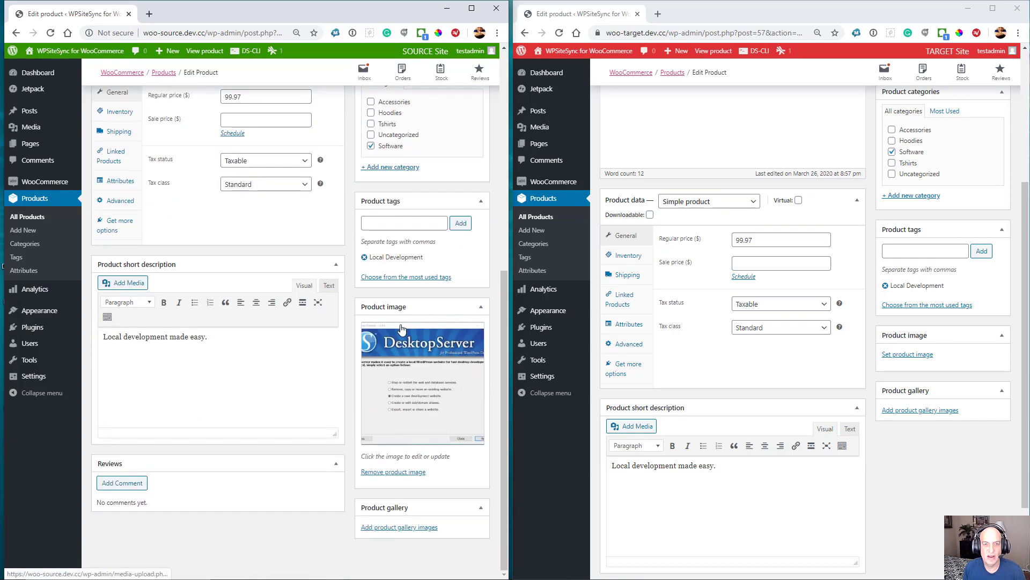
# Update the DesktopServer product on the source site and try to push it to the target with WPSiteSync
pyautogui.scroll(5, 447, 294)
pyautogui.click(468, 300)
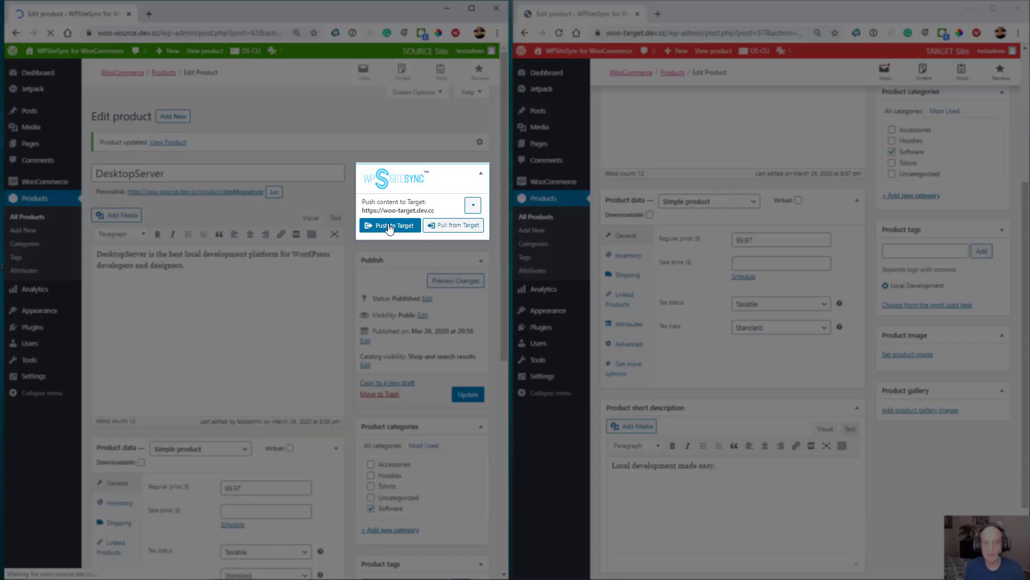
pyautogui.click(390, 226)
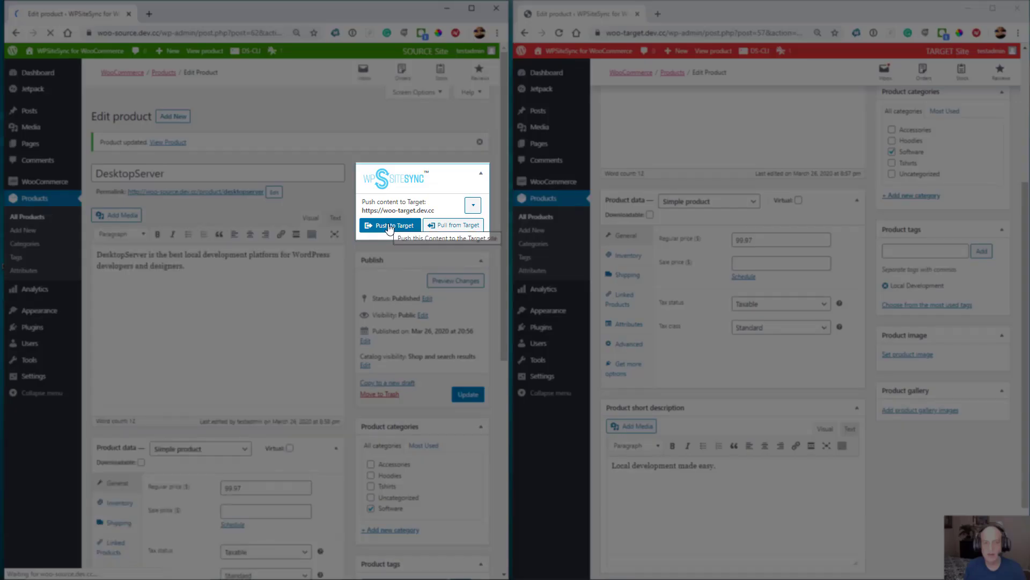
# Leave the target site's product editor for its product list and push DesktopServer from the source site again
pyautogui.scroll(4, 771, 461)
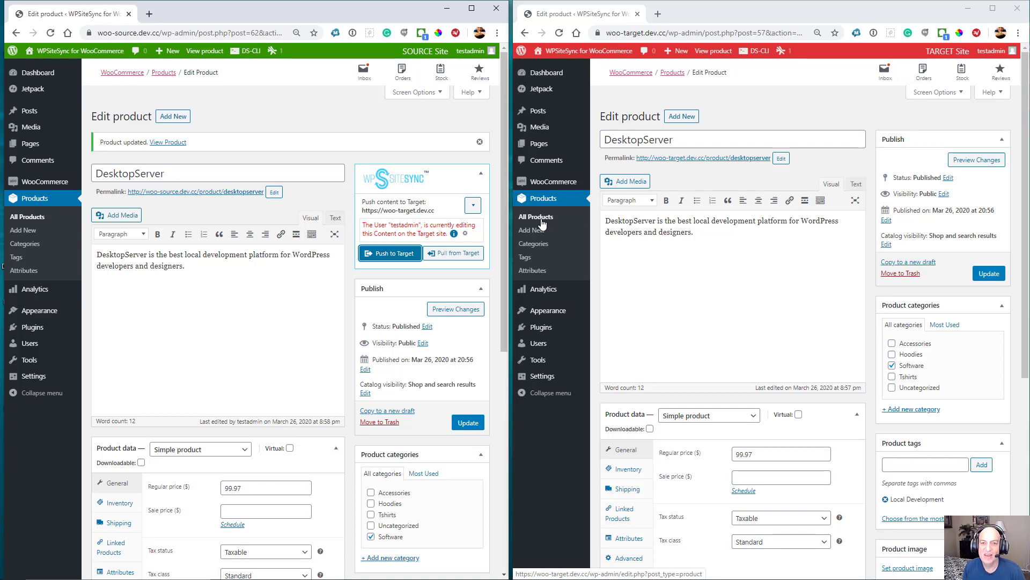
pyautogui.click(542, 220)
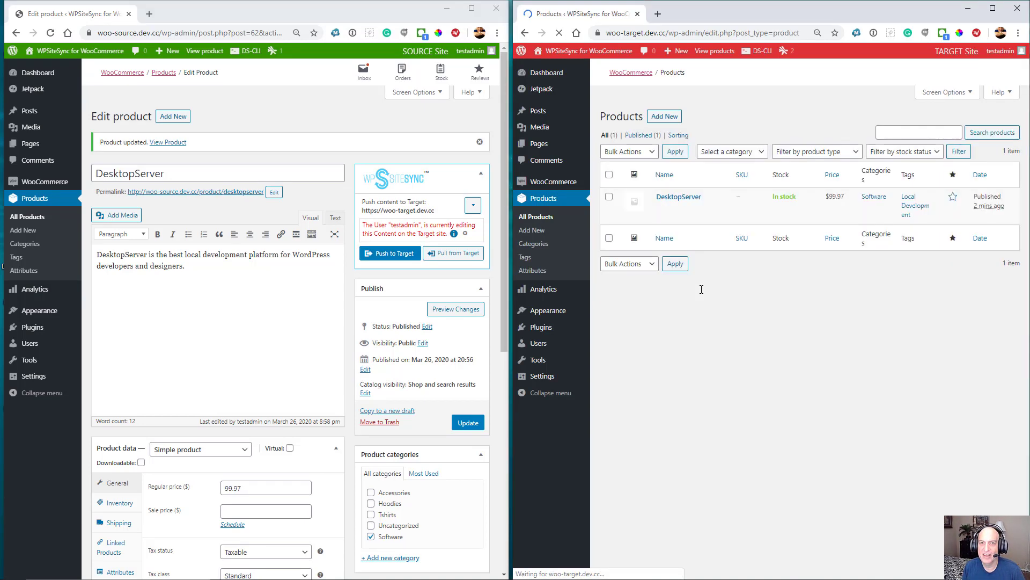
pyautogui.click(384, 254)
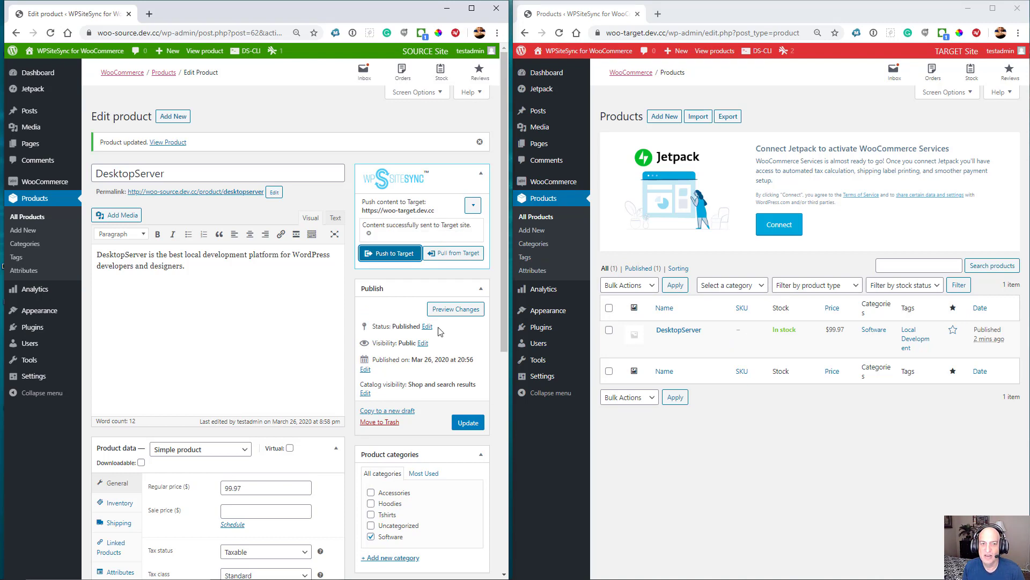
# Open DesktopServer on the target site, check its product image and details, and return to the target's product list
pyautogui.click(677, 330)
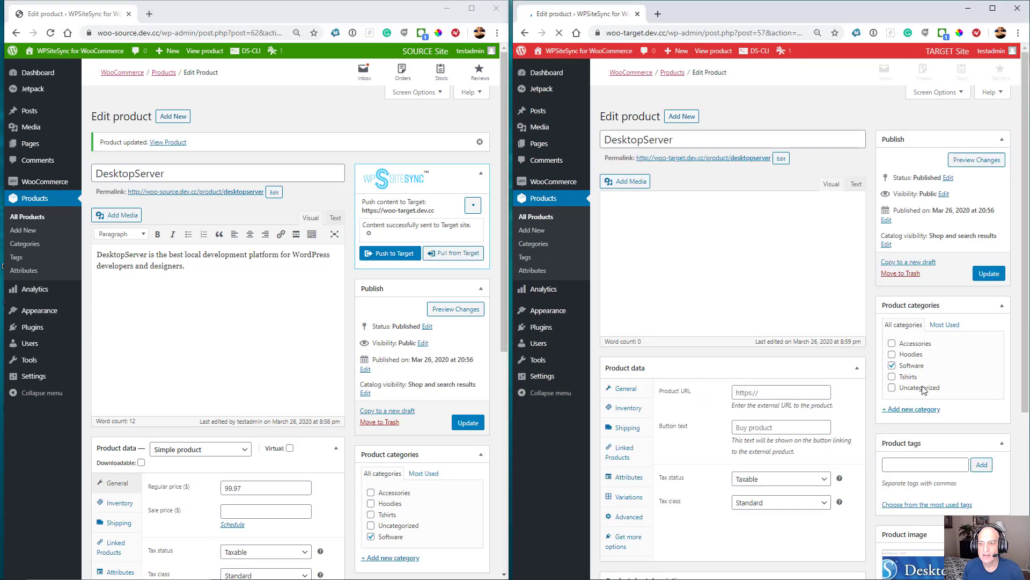
pyautogui.scroll(-4, 875, 445)
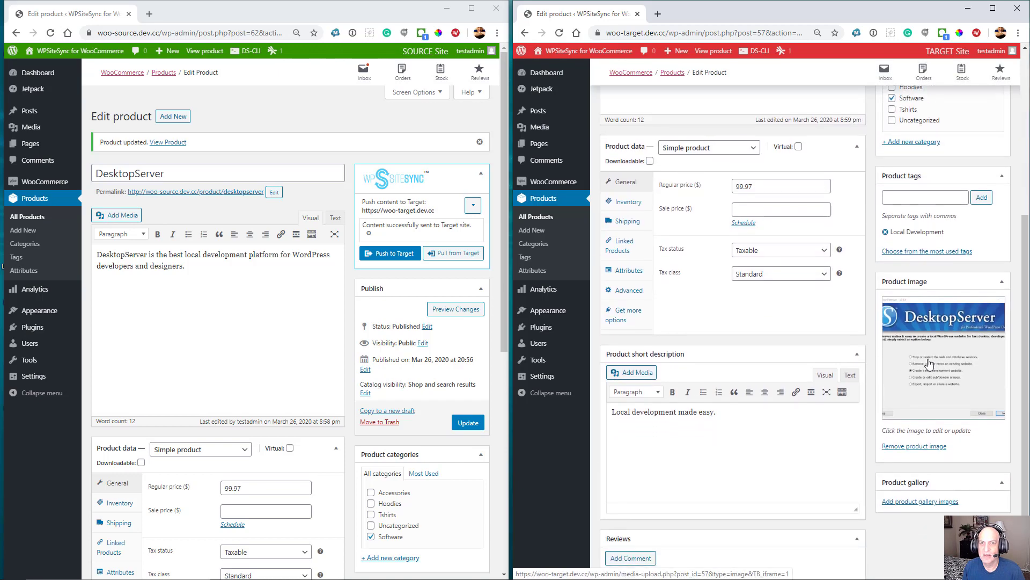
pyautogui.scroll(2, 875, 407)
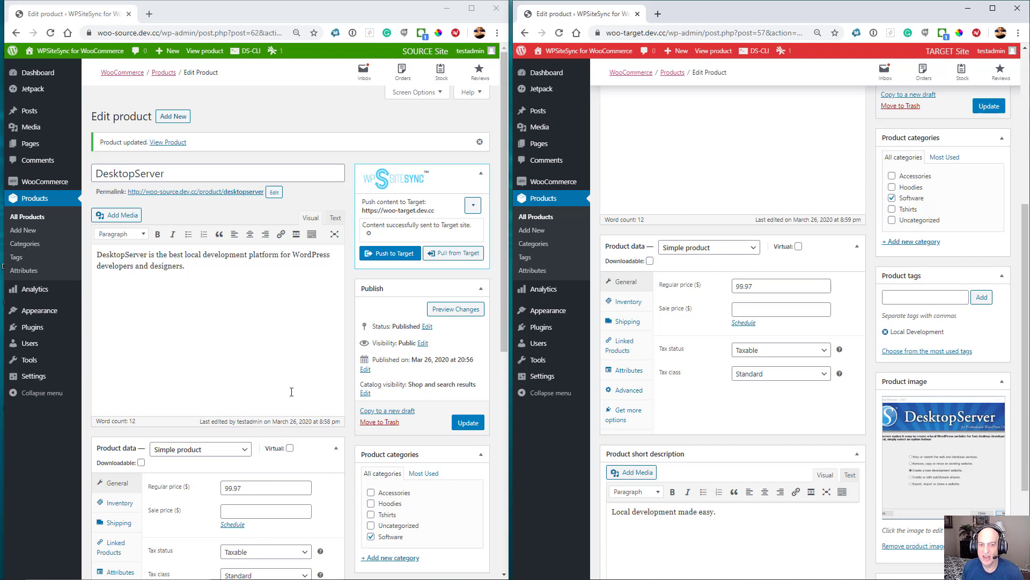
pyautogui.scroll(-2, 292, 392)
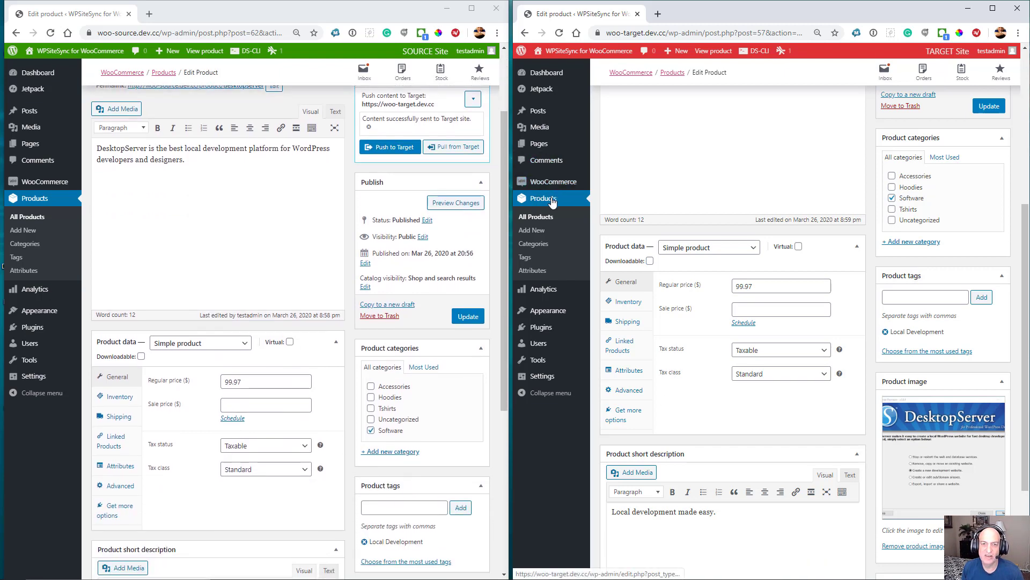
pyautogui.click(552, 201)
# Save a sale price of 79.97 for DesktopServer on the source site and push the updated product to the target
pyautogui.click(280, 406)
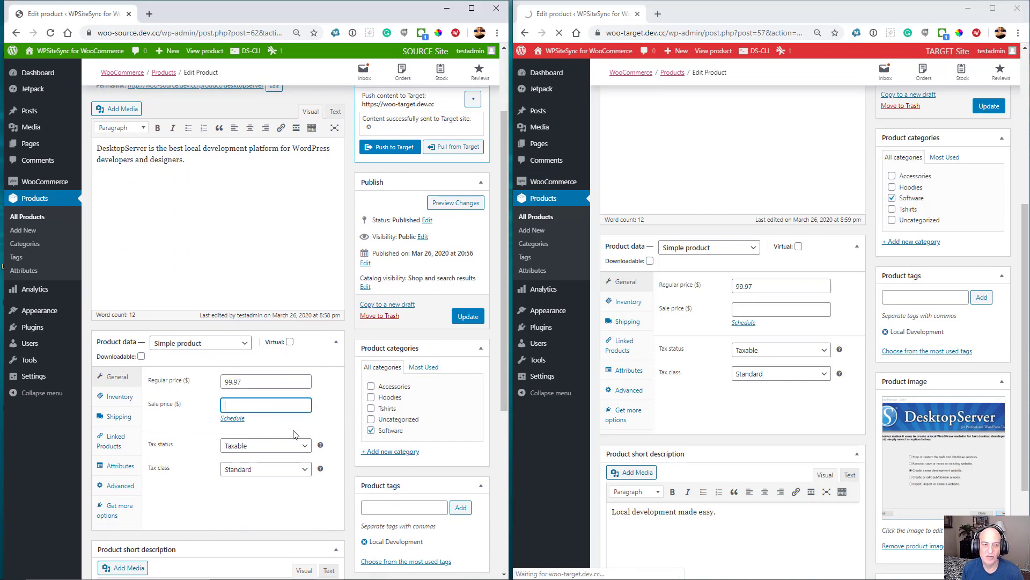
pyautogui.write('79.97')
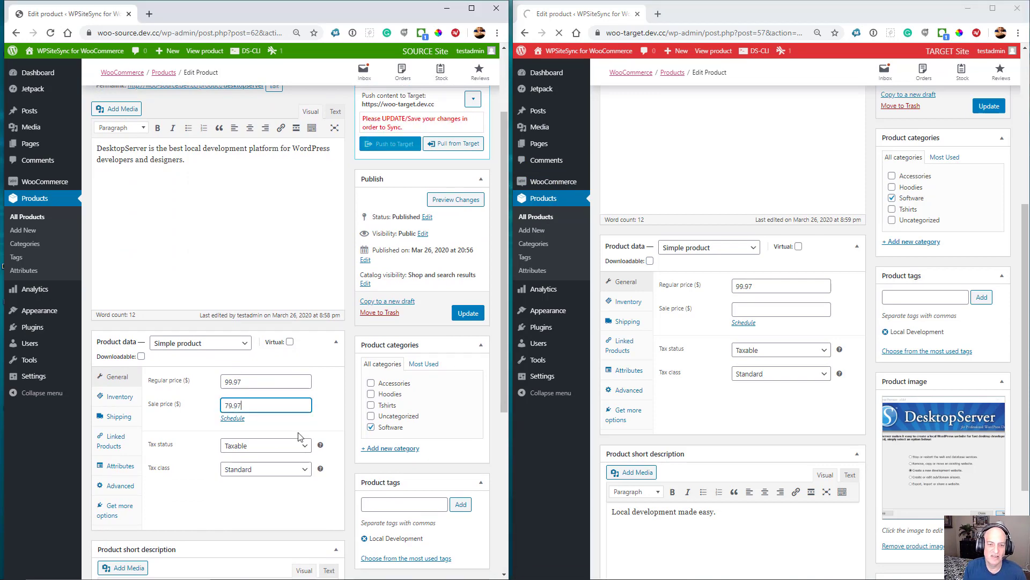
pyautogui.click(468, 313)
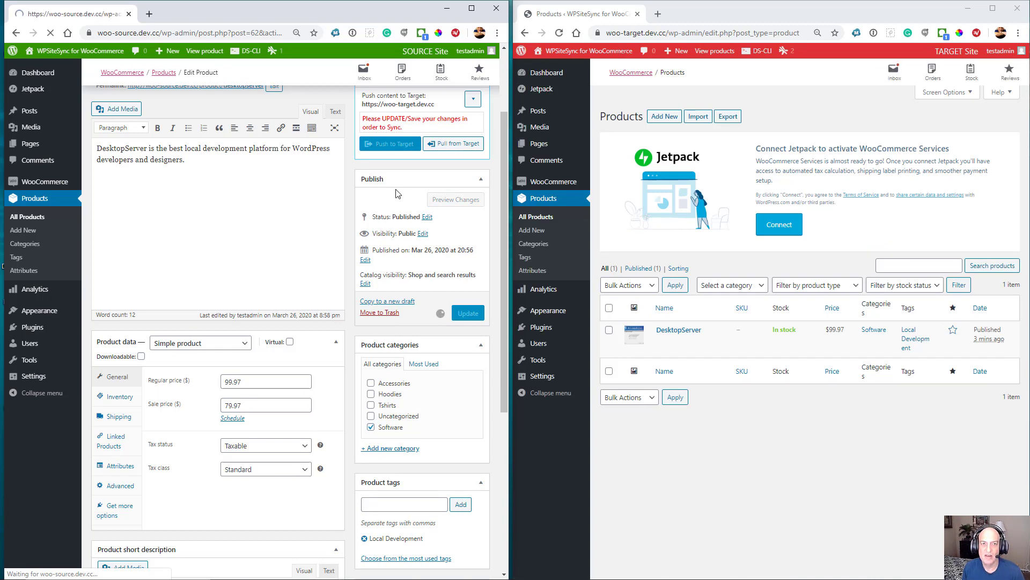
pyautogui.click(393, 227)
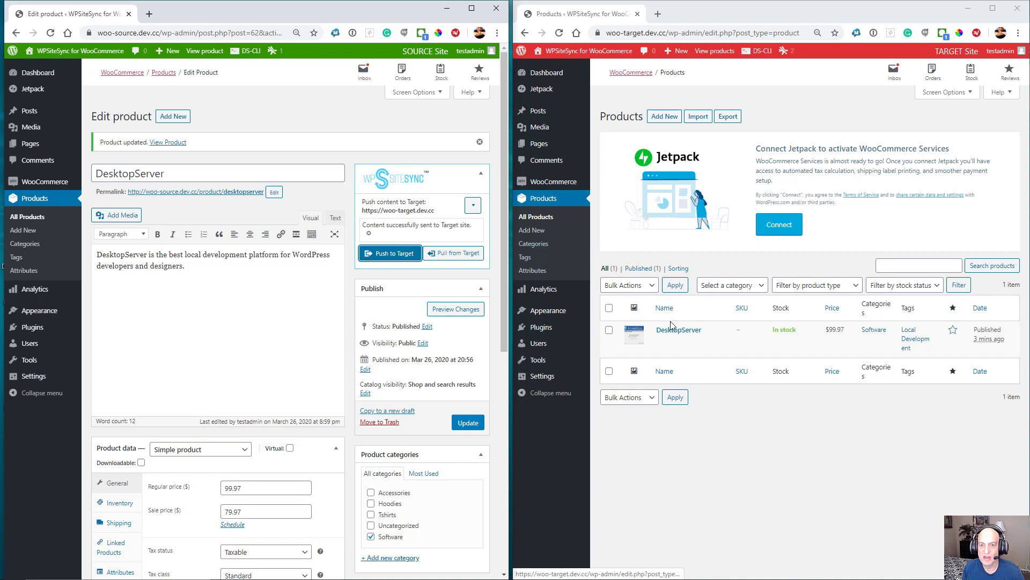
# Open DesktopServer on the target site and check its sale price and other synced product details
pyautogui.click(679, 332)
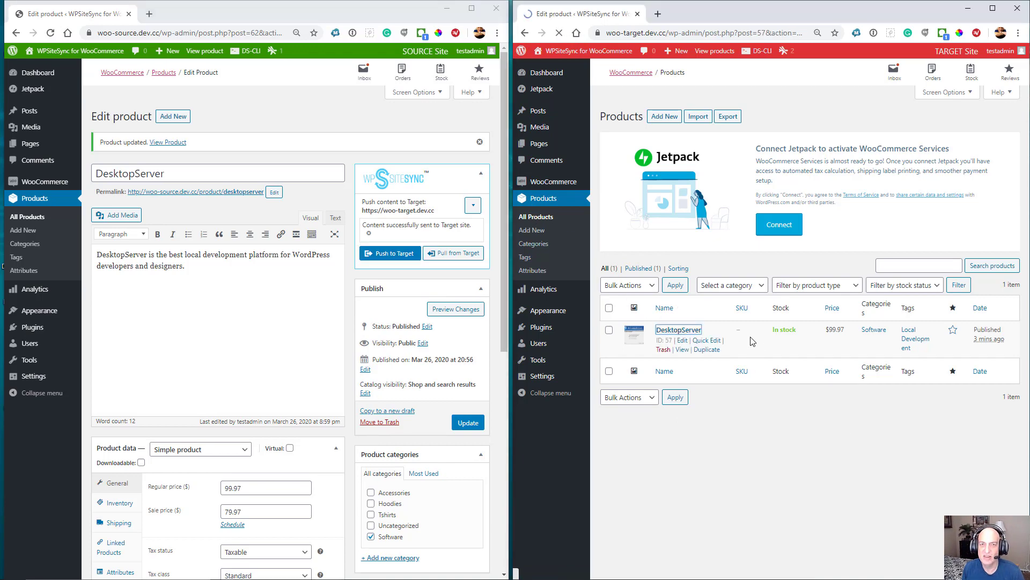
pyautogui.scroll(-4, 753, 388)
pyautogui.scroll(-3, 752, 389)
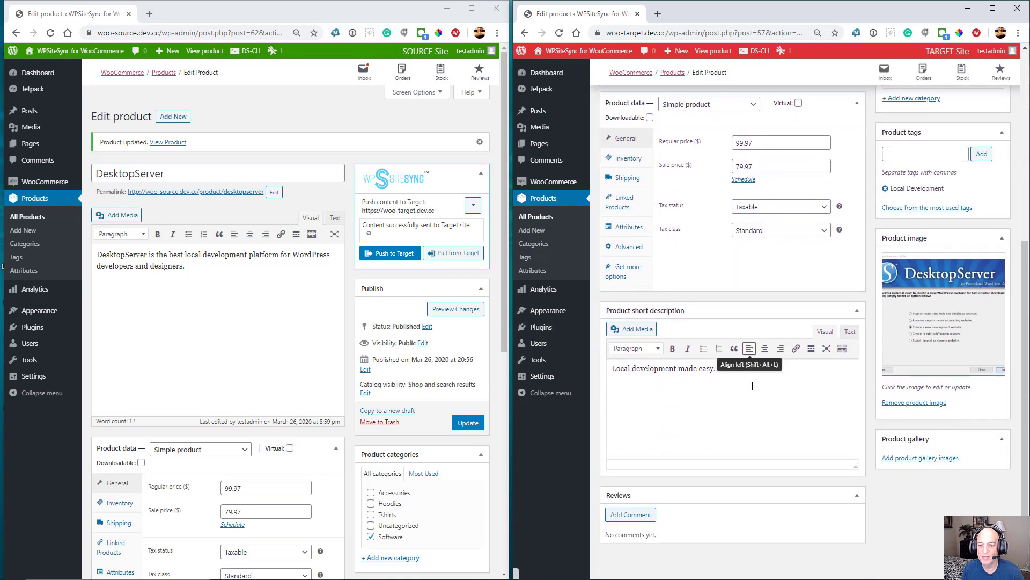
pyautogui.scroll(4, 752, 375)
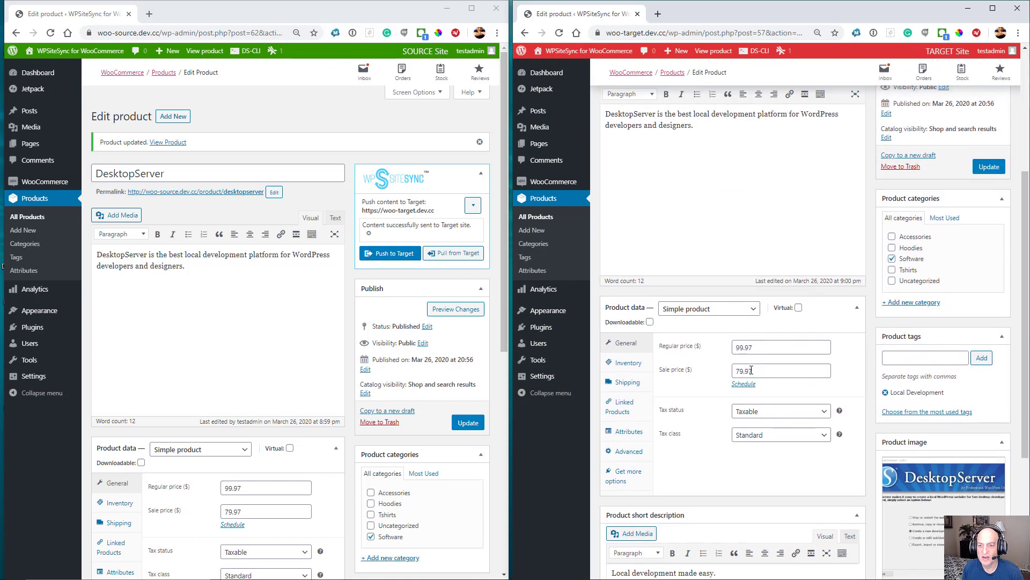
pyautogui.scroll(3, 617, 231)
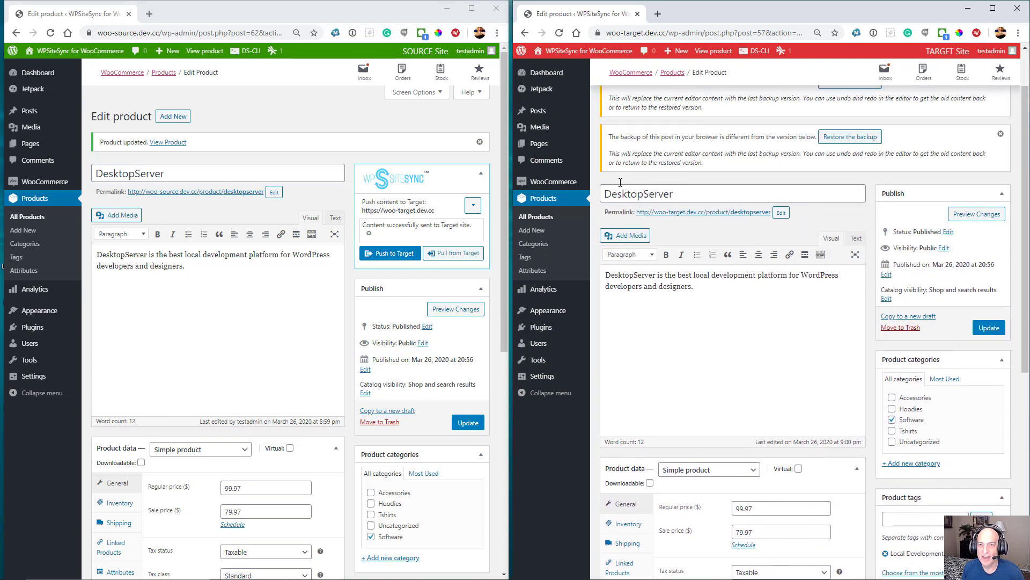